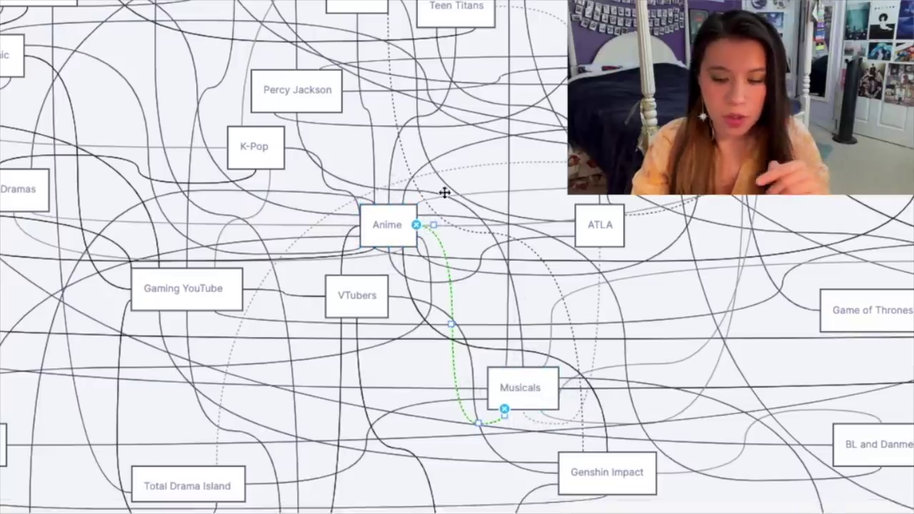
Step: Examine the overall fandom map, from the central Anime and Musicals boxes out to Disney and Fantasy Podcasts
left_click(391, 242)
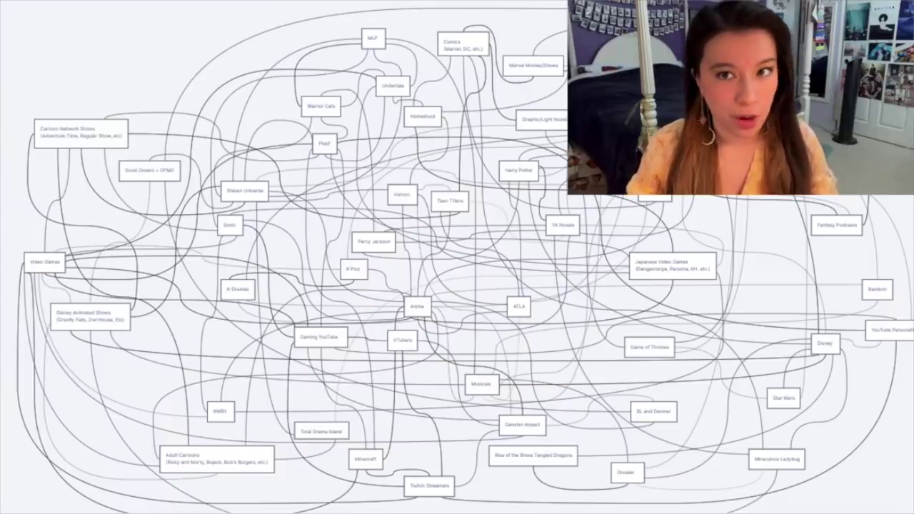
scroll(879, 243, "up", 3)
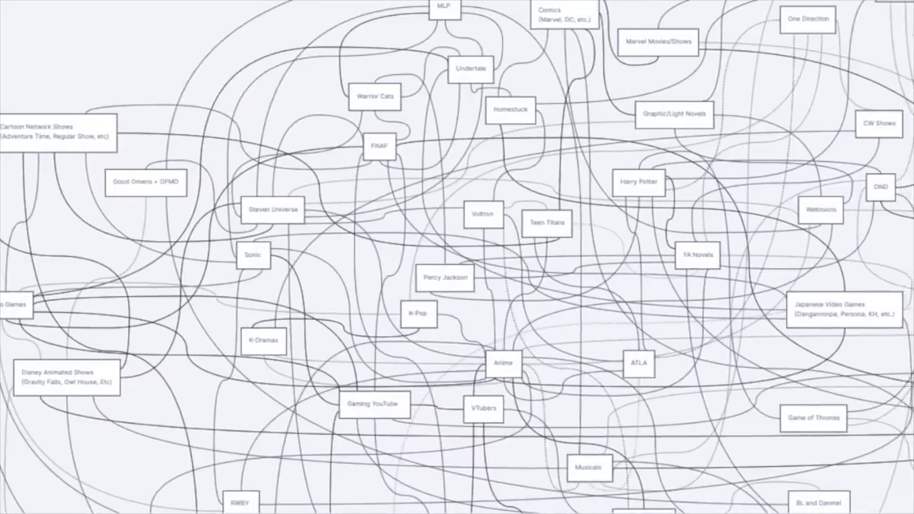
scroll(878, 237, "down", 3)
scroll(878, 239, "right", 5)
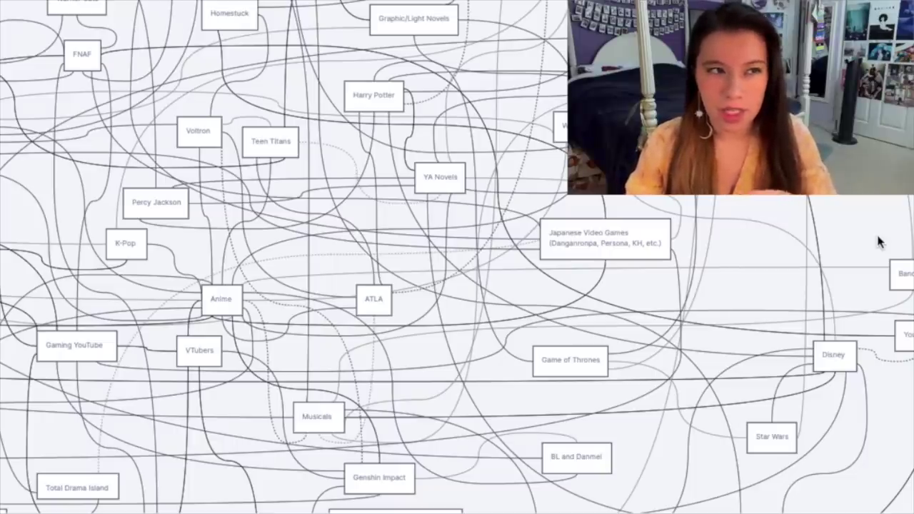
scroll(878, 237, "up", 1)
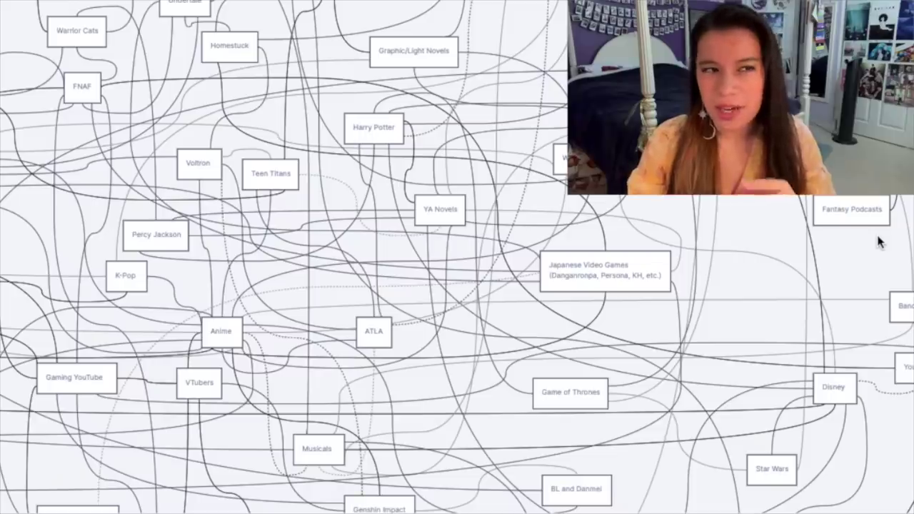
scroll(878, 241, "up", 2)
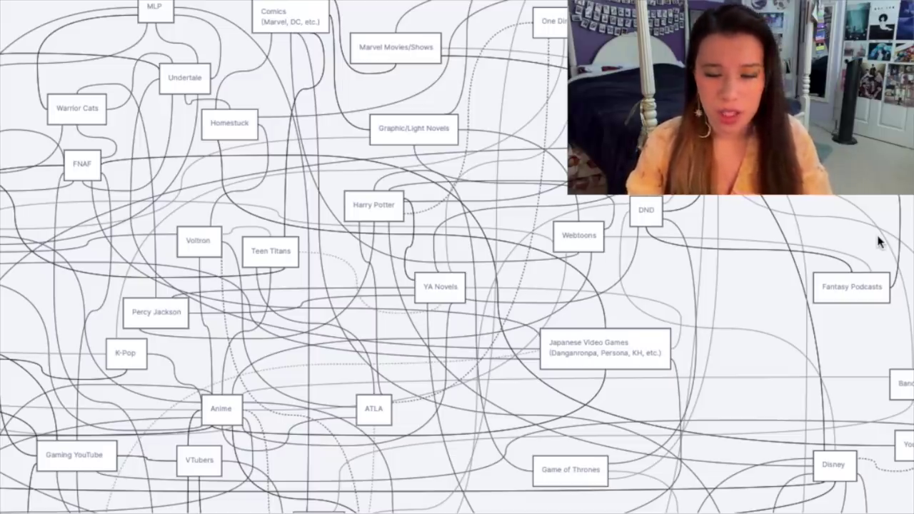
scroll(879, 241, "down", 4)
scroll(878, 241, "left", 4)
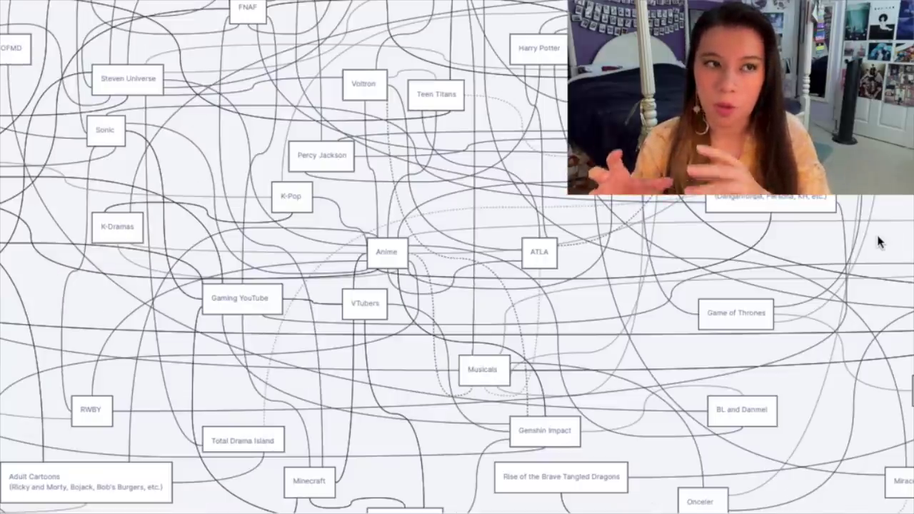
scroll(879, 241, "up", 3)
scroll(879, 237, "up", 3)
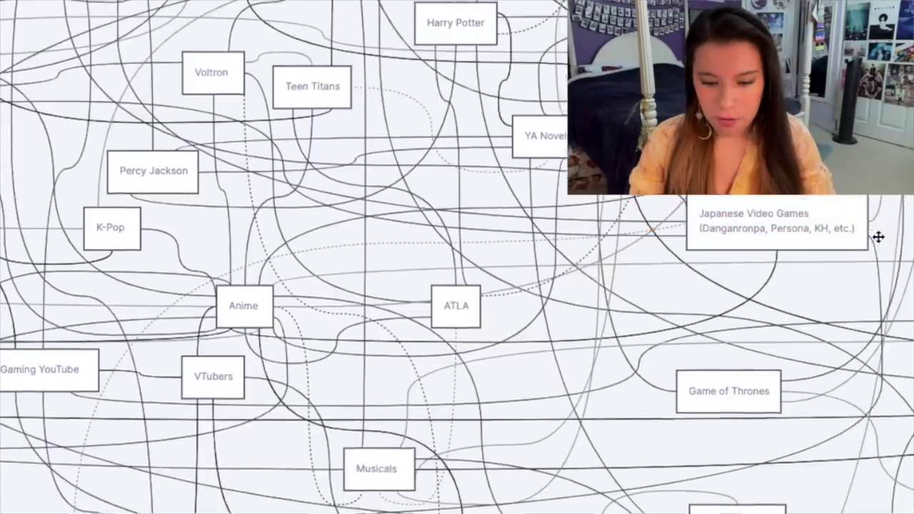
Step: Highlight and inspect ATLA's connections to Musicals and Teen Titans
scroll(878, 239, "left", 3)
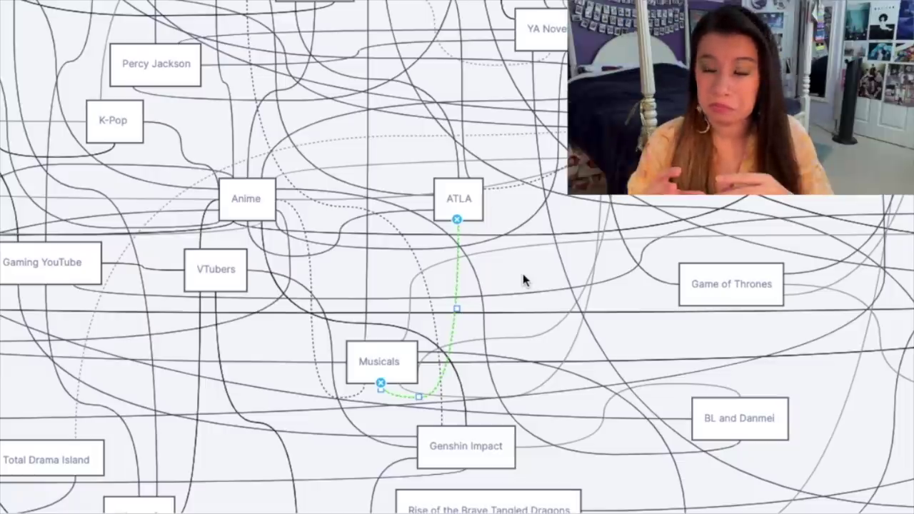
scroll(523, 281, "up", 1)
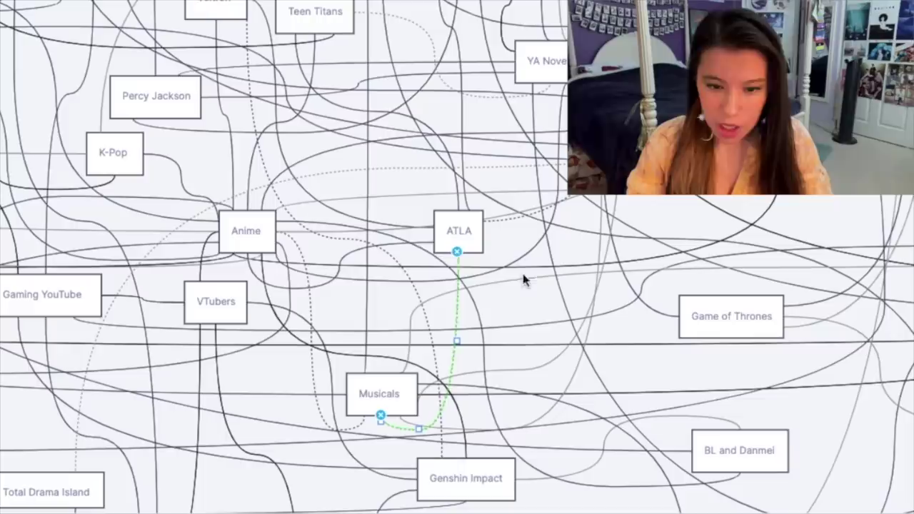
left_click(340, 214)
scroll(339, 212, "up", 1)
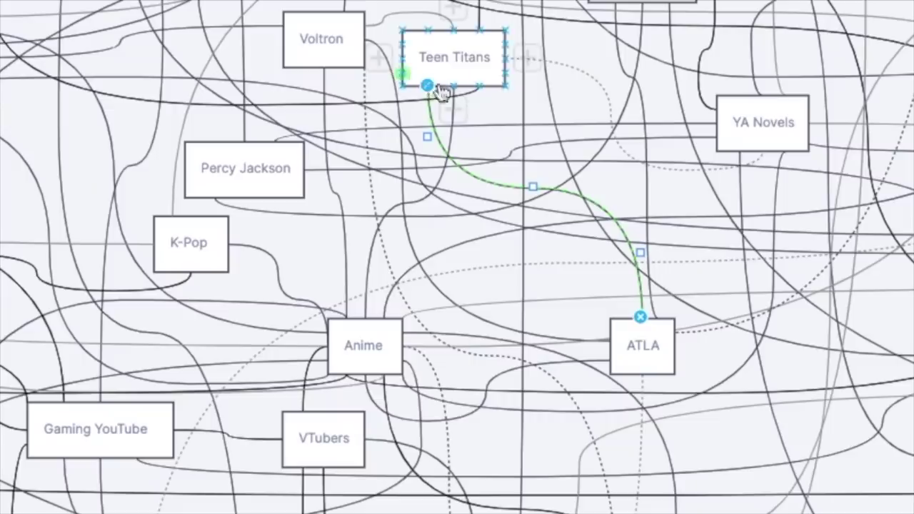
left_click(511, 106)
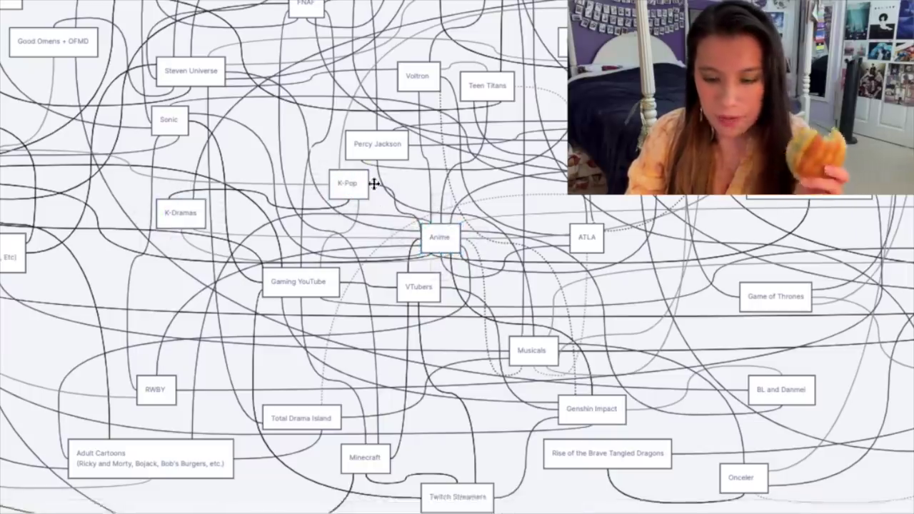
Step: Inspect the connections between the K-Pop and Anime boxes
left_click(354, 176)
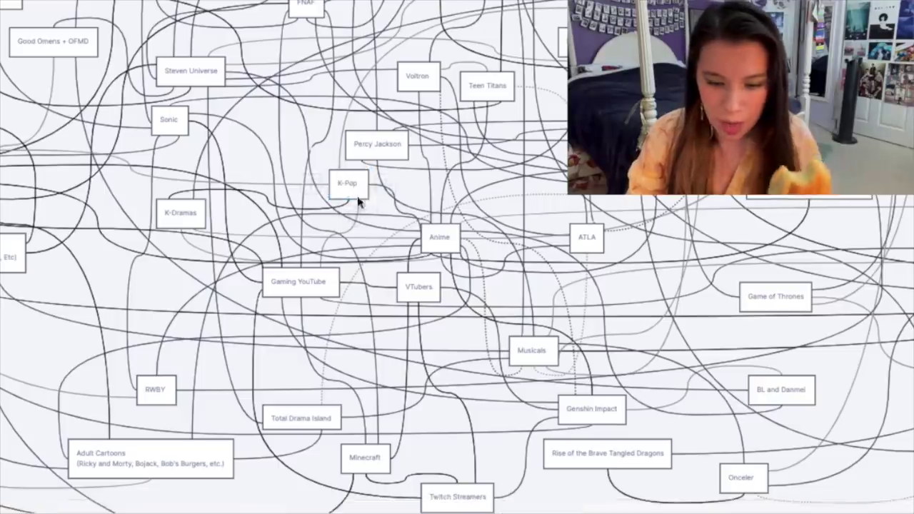
left_click(441, 243)
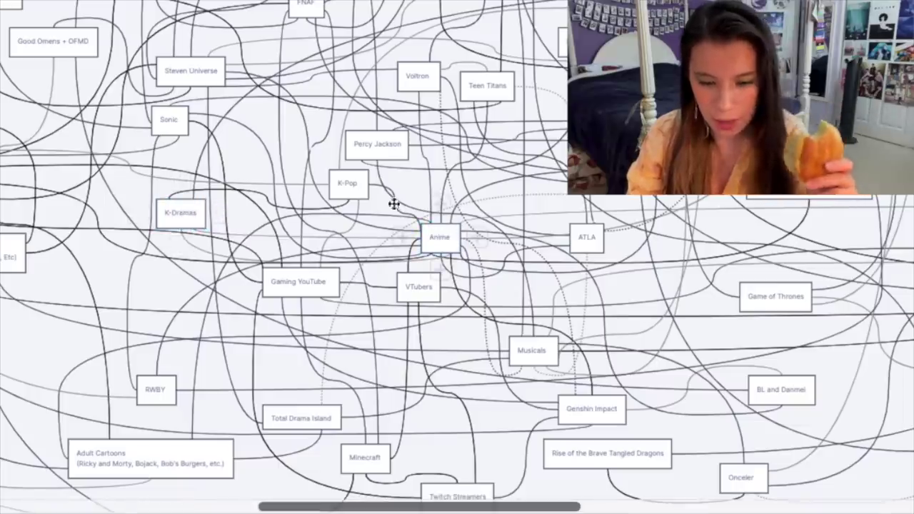
left_click(441, 237)
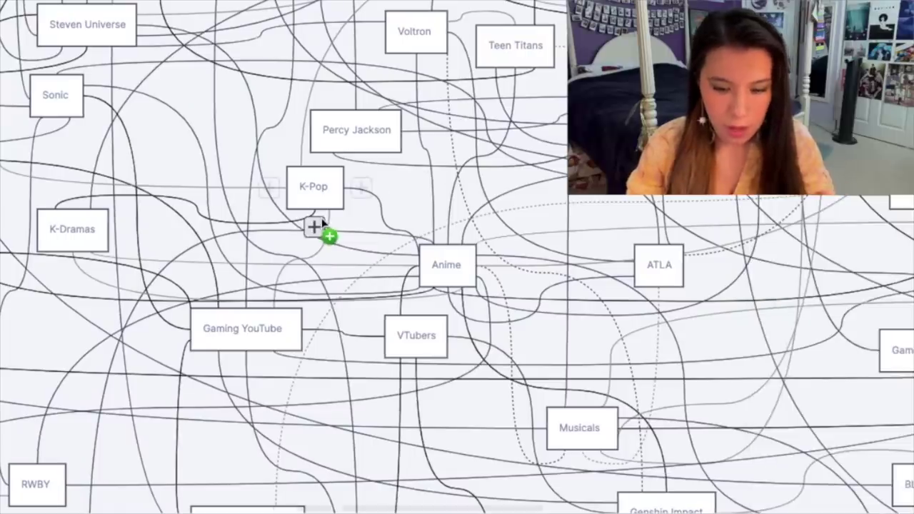
Step: Trace how Gaming YouTube connects to its neighbouring boxes, K-Pop and VTubers
left_click(247, 343)
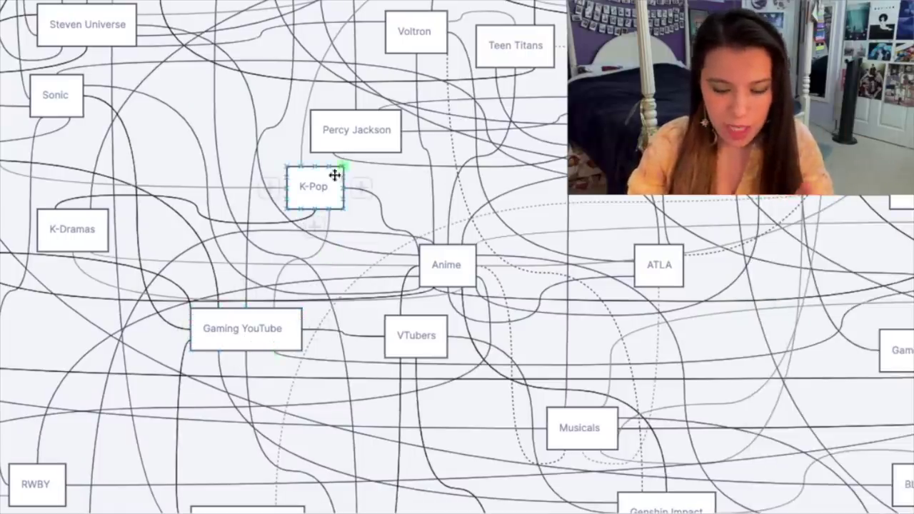
scroll(328, 184, "left", 5)
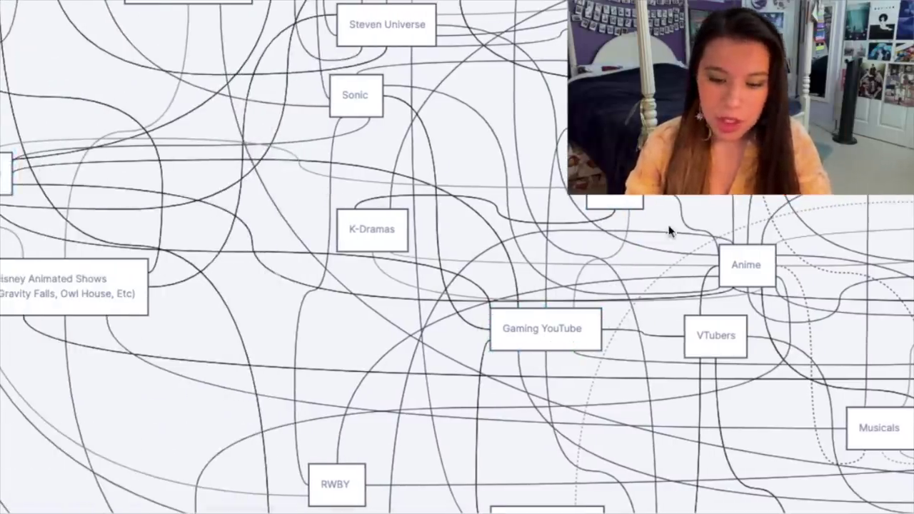
scroll(671, 230, "right", 4)
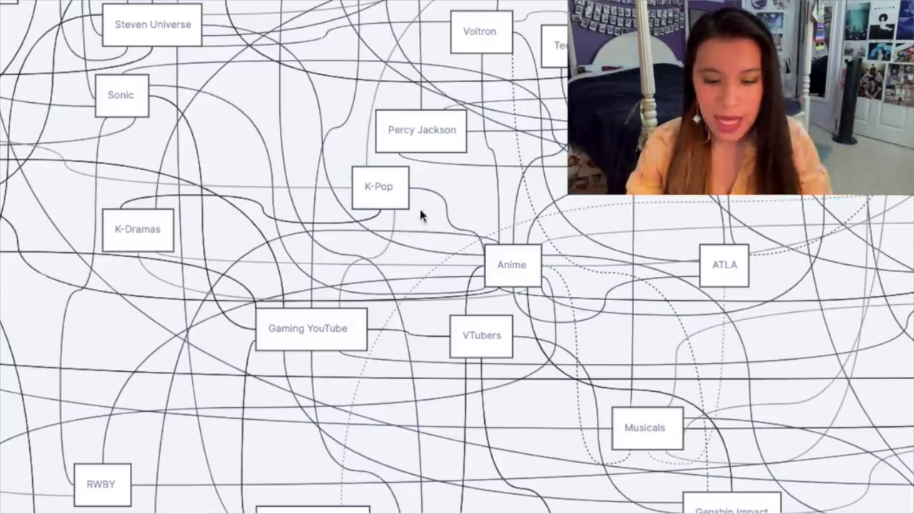
left_click(331, 343)
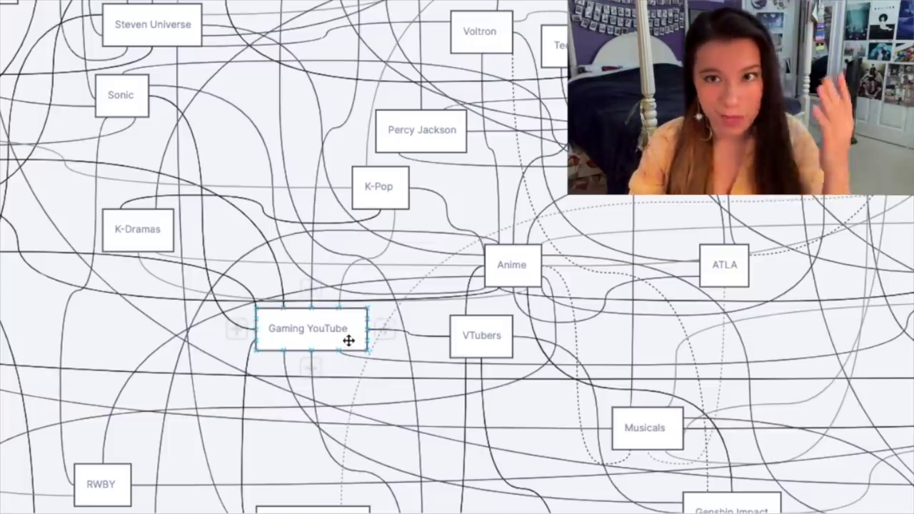
left_click(488, 343)
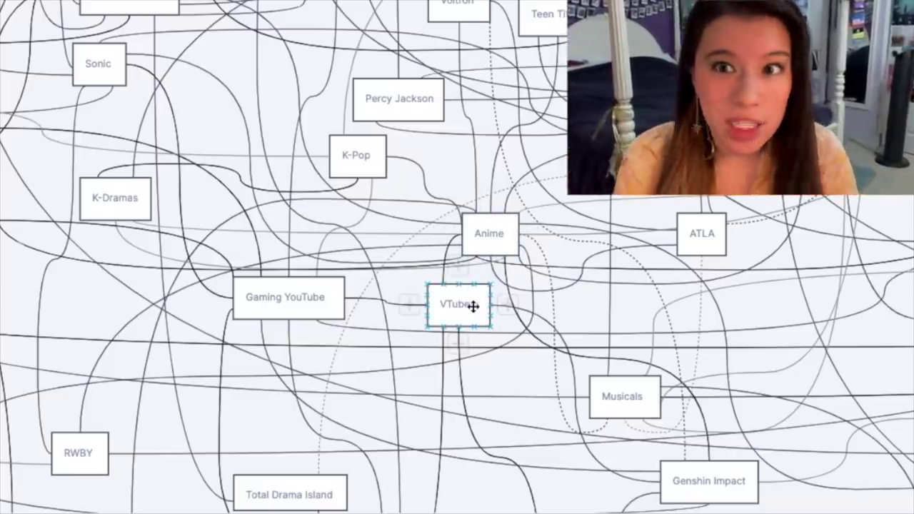
Step: Trace the links from VTubers down to Minecraft and Twitch Streamers, and examine the area around Adult Cartoons
scroll(493, 228, "down", 3)
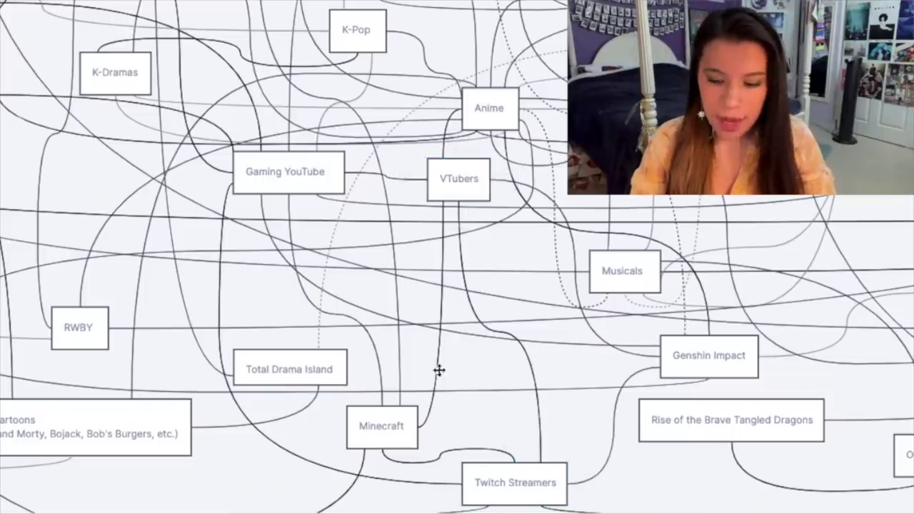
left_click(383, 421)
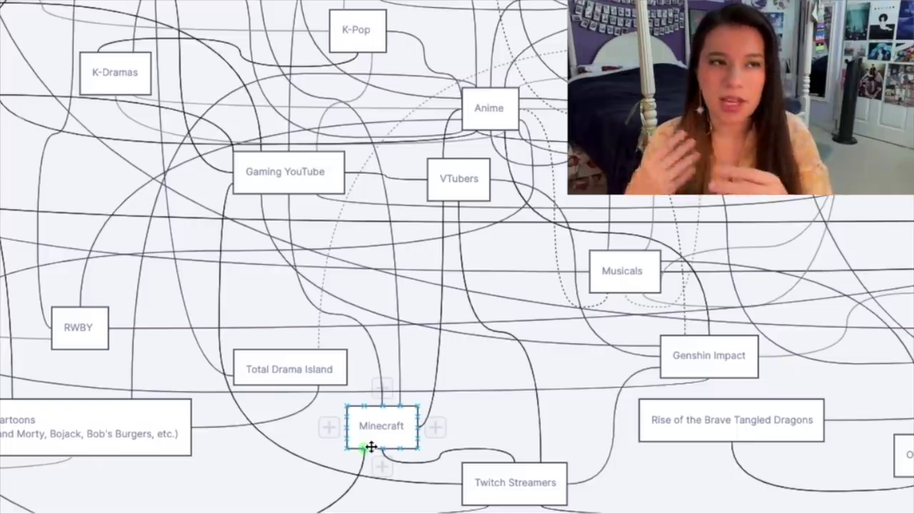
left_click(575, 418)
scroll(575, 418, "left", 3)
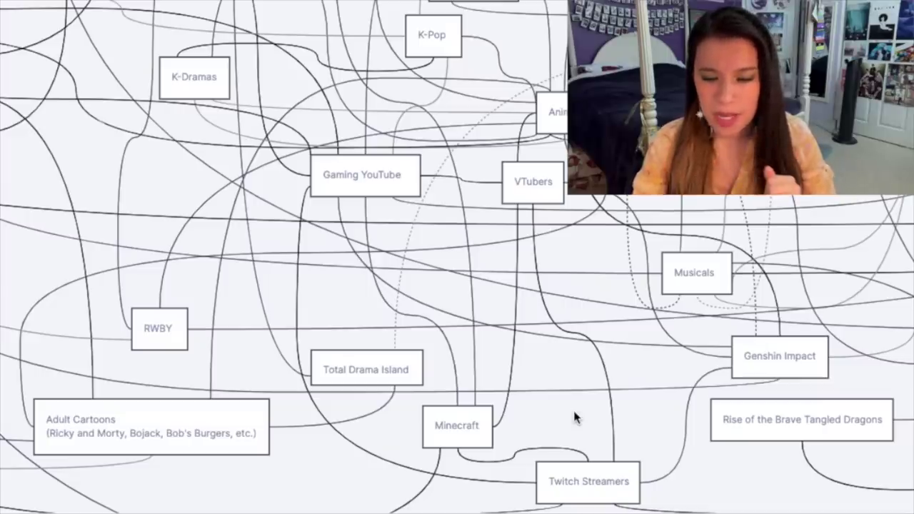
scroll(576, 418, "left", 8)
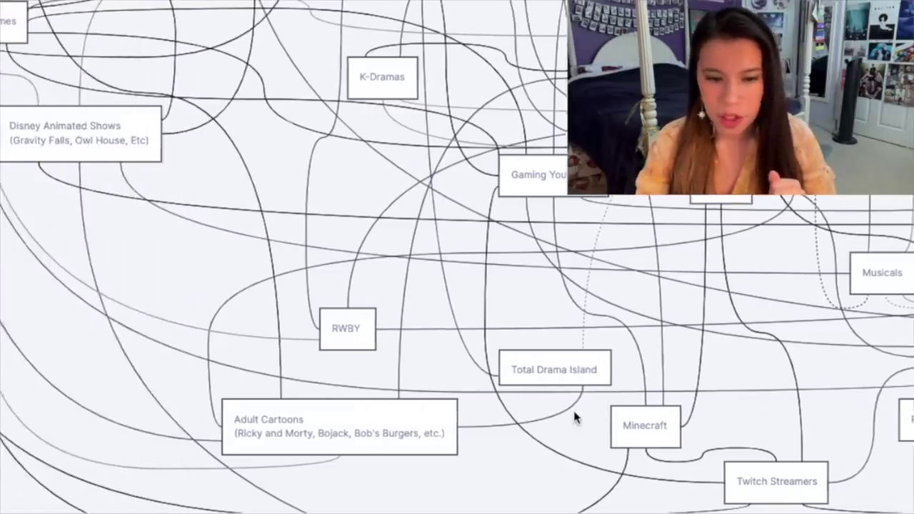
Step: Highlight the connections from MLP to Warrior Cats and from MLP to Undertale, examining the Homestuck and FNAF area around them
scroll(310, 179, "up", 10)
scroll(310, 179, "right", 7)
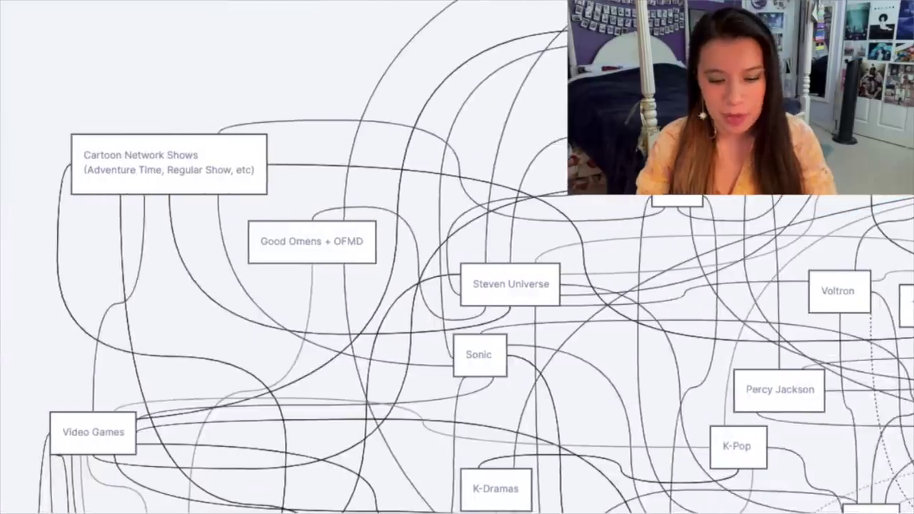
scroll(235, 178, "right", 5)
scroll(235, 179, "right", 6)
scroll(234, 178, "up", 2)
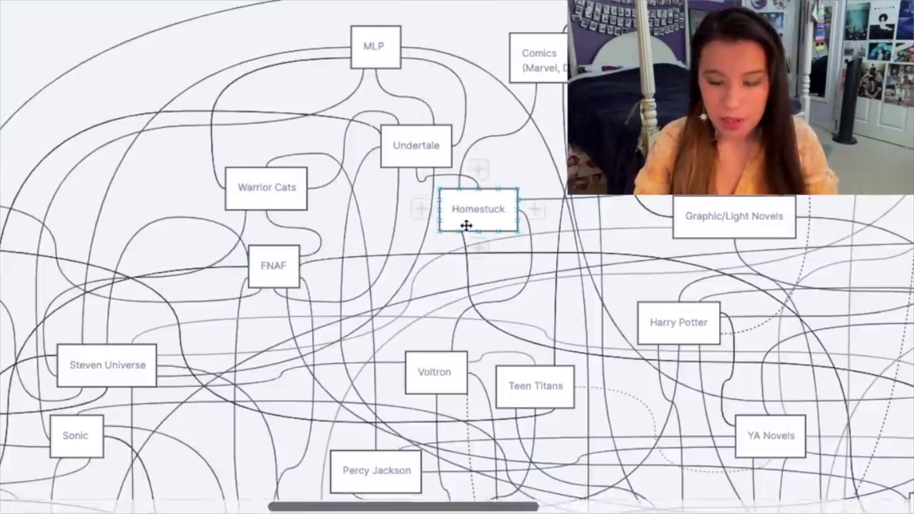
left_click(264, 201)
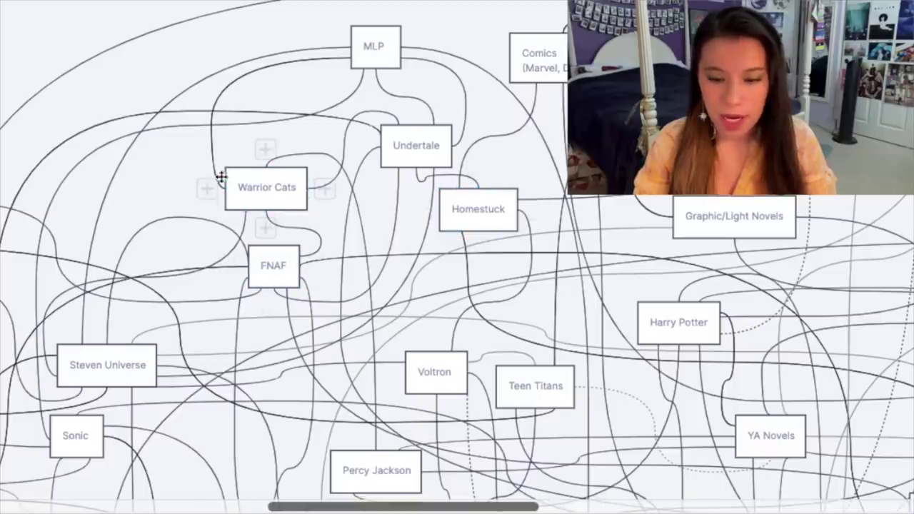
left_click(357, 90)
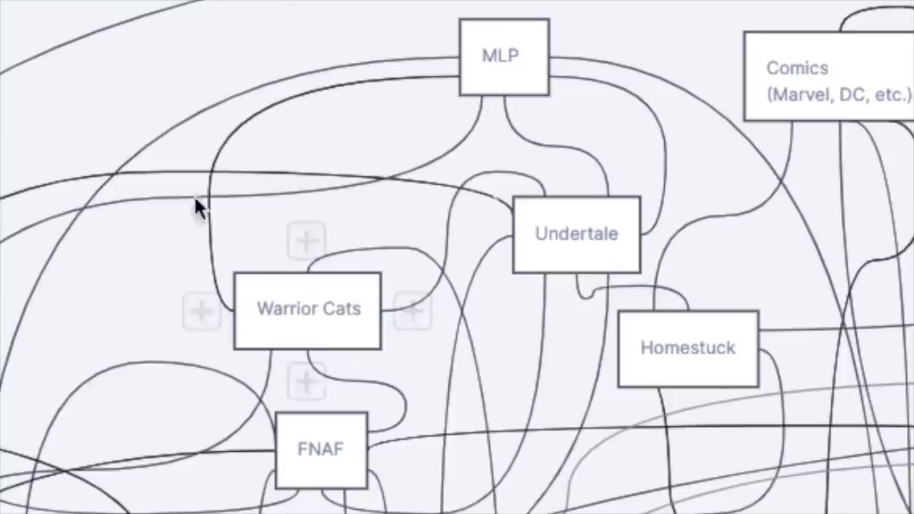
left_click(506, 78)
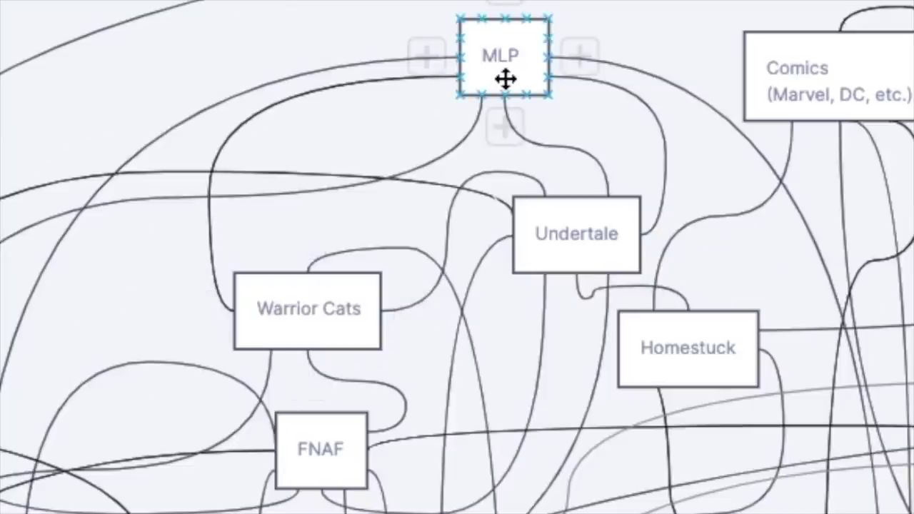
left_click(254, 140)
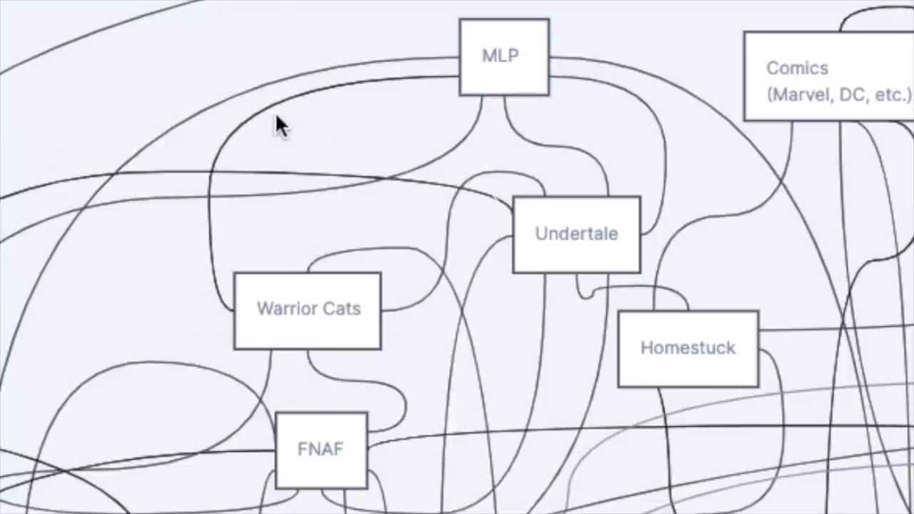
left_click(267, 116)
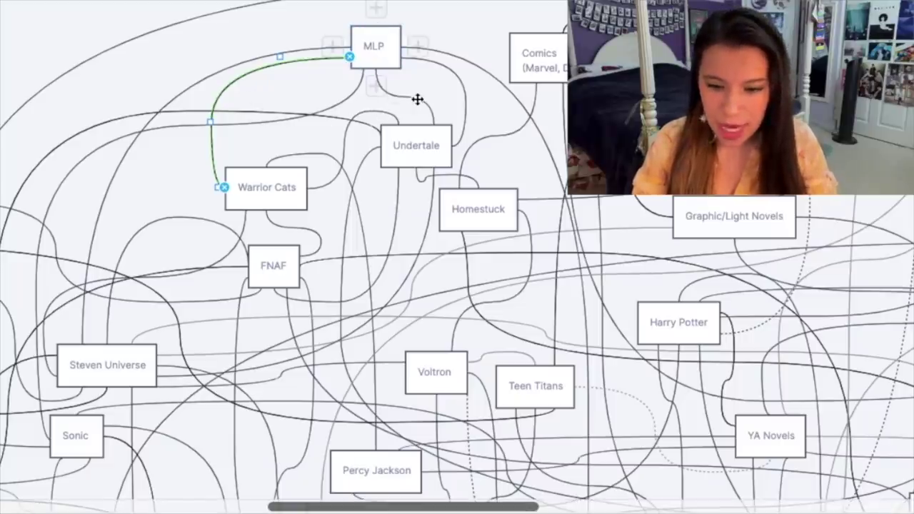
left_click(418, 99)
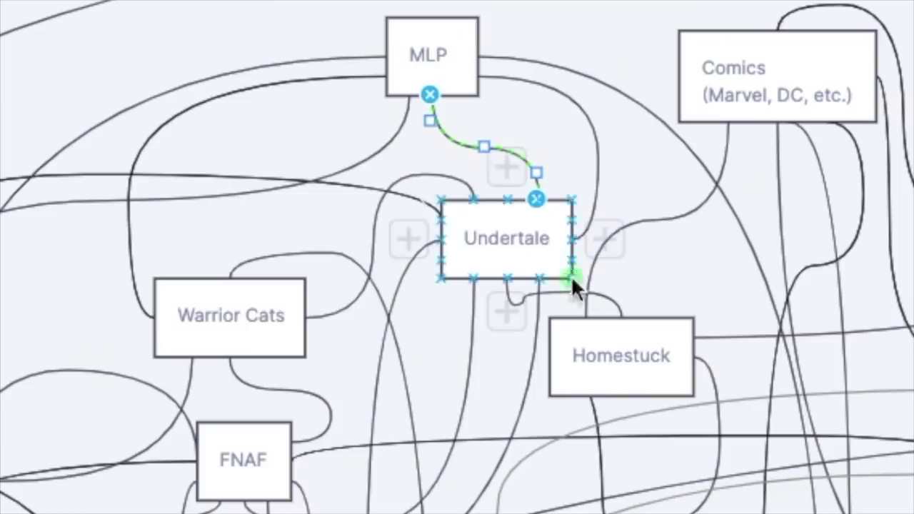
left_click(422, 163)
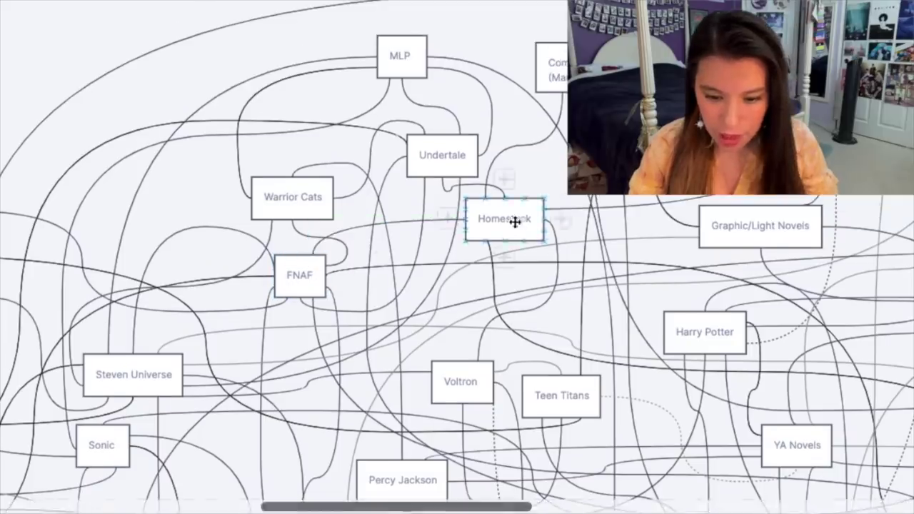
Step: Examine the connections of the Musicals box, including its long link to Bandom
scroll(494, 223, "right", 5)
scroll(322, 129, "down", 10)
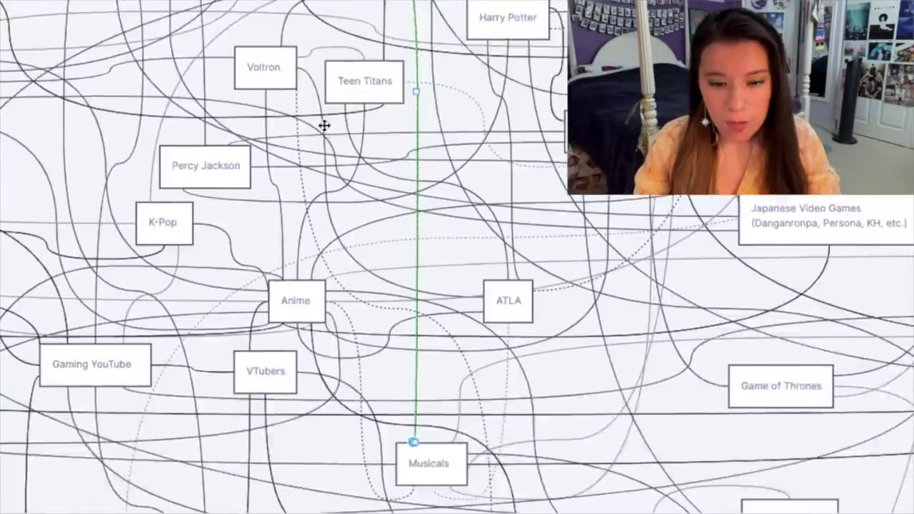
left_click(422, 362)
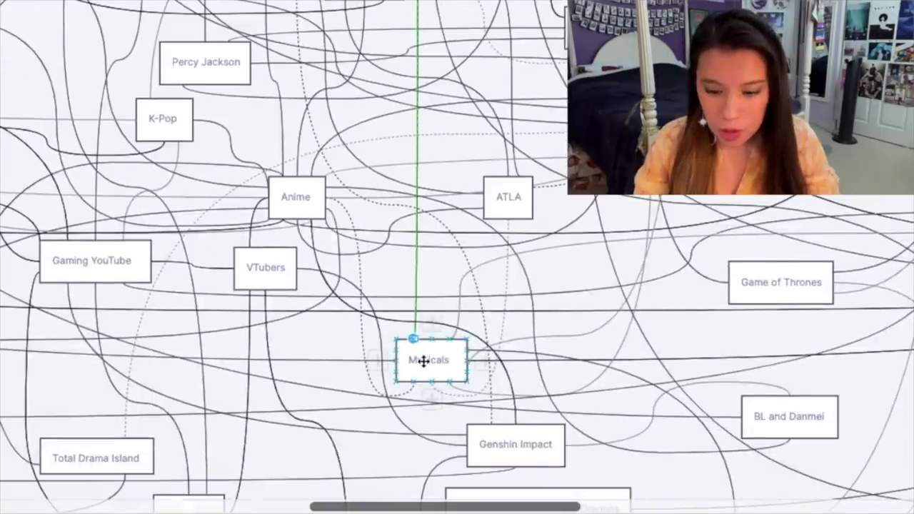
scroll(422, 362, "up", 3)
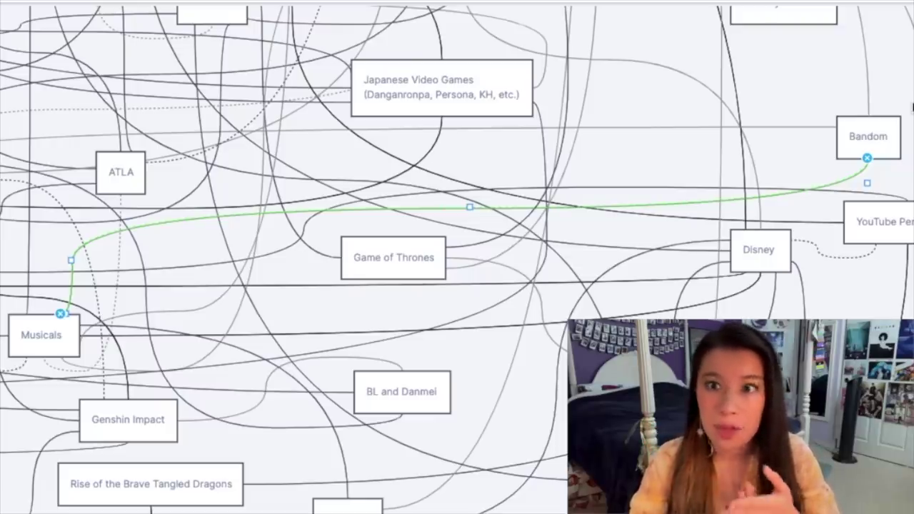
Step: Trace the connection between Bandom and SuperWhoLock, and highlight the link from SuperWhoLock to Homestuck
left_click(816, 165)
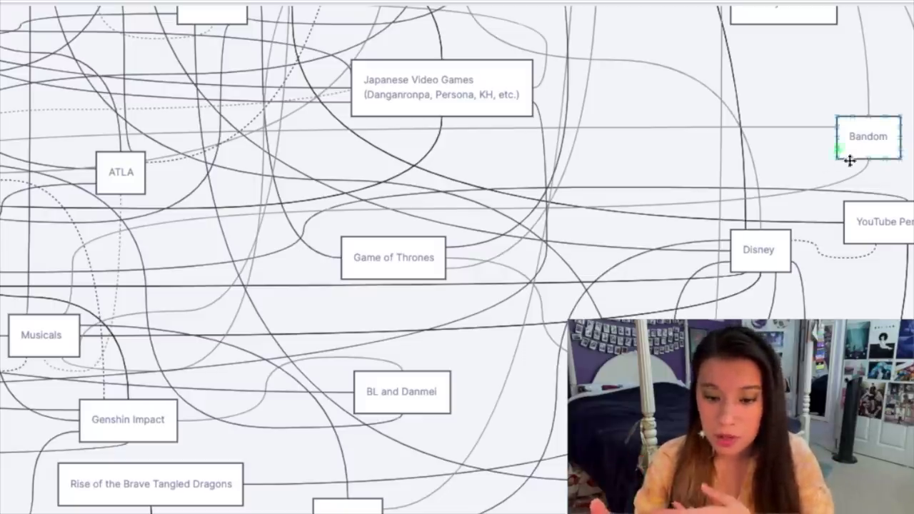
mouse_move(846, 181)
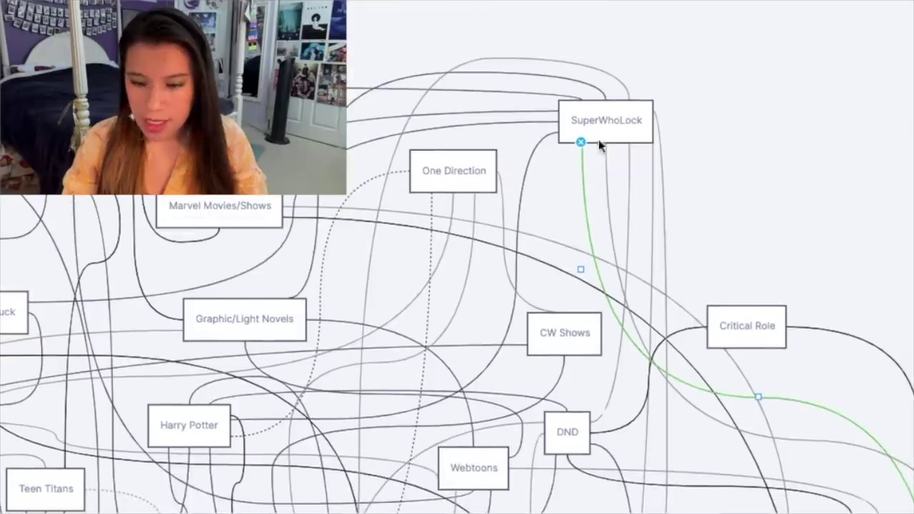
scroll(788, 169, "down", 2)
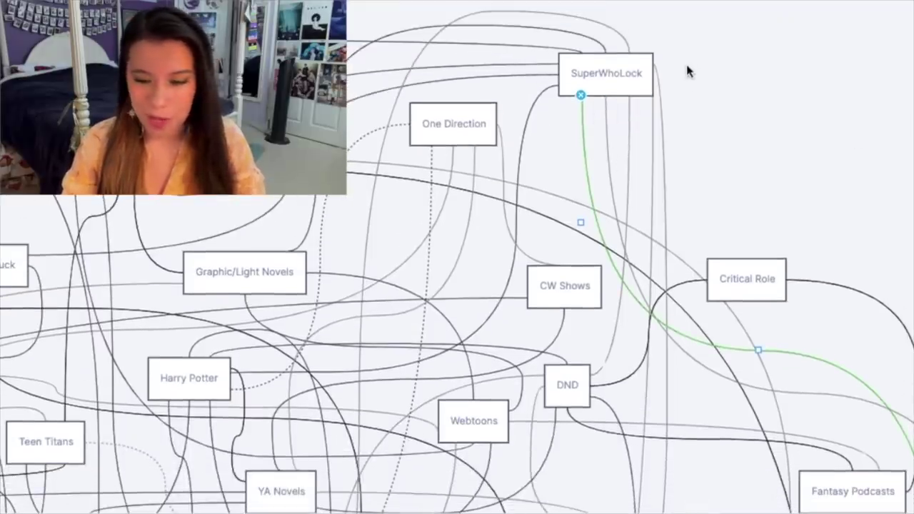
scroll(607, 85, "down", 1)
left_click(531, 96)
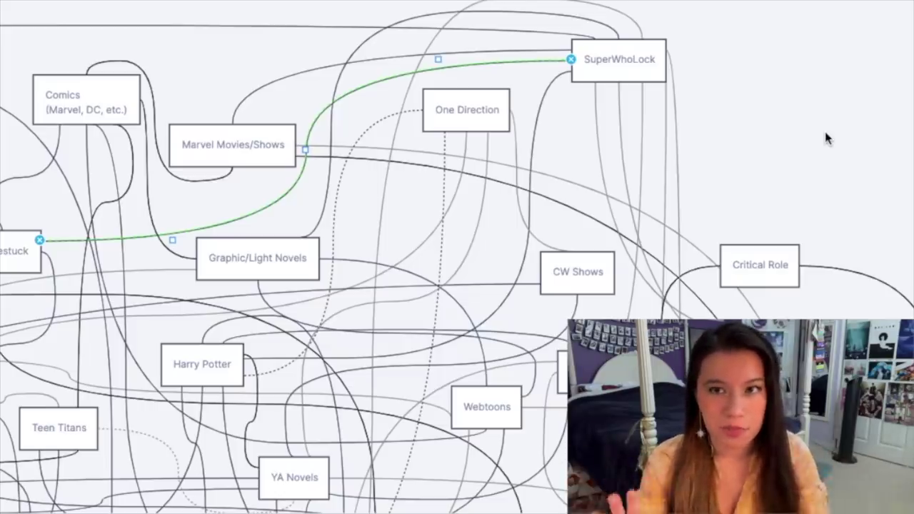
Step: Follow the long link from SuperWhoLock down to the Onceler box and back
scroll(755, 157, "down", 10)
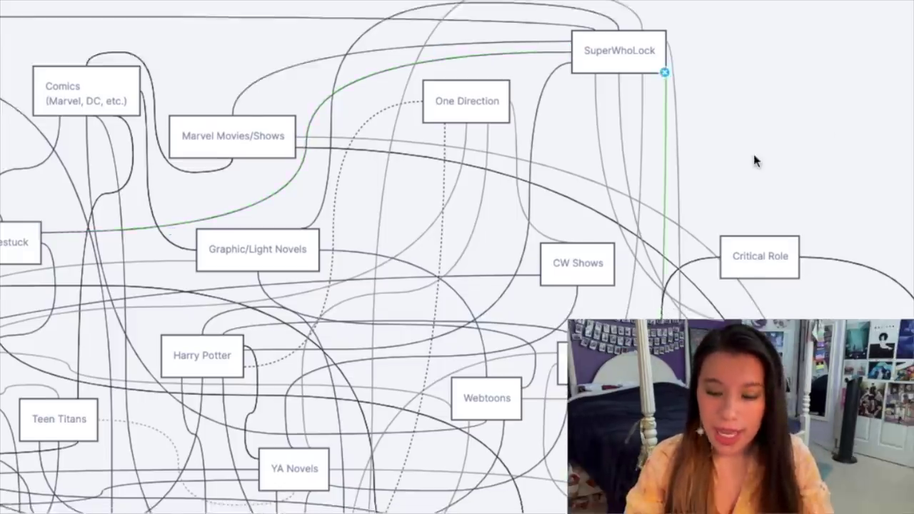
scroll(755, 157, "down", 1)
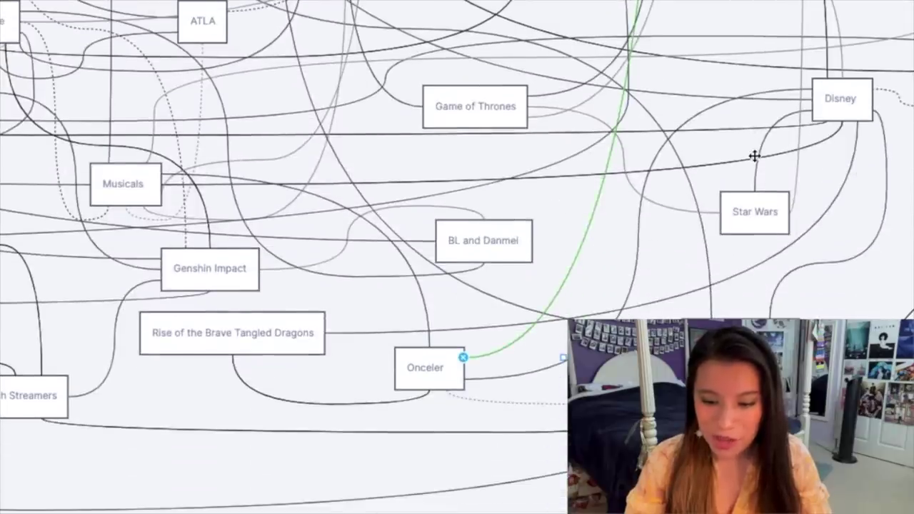
scroll(755, 155, "up", 10)
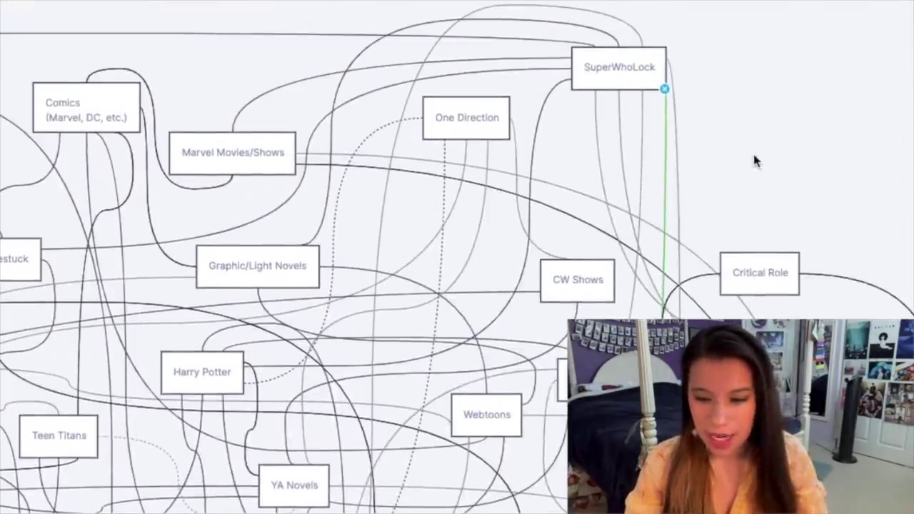
scroll(821, 76, "up", 1)
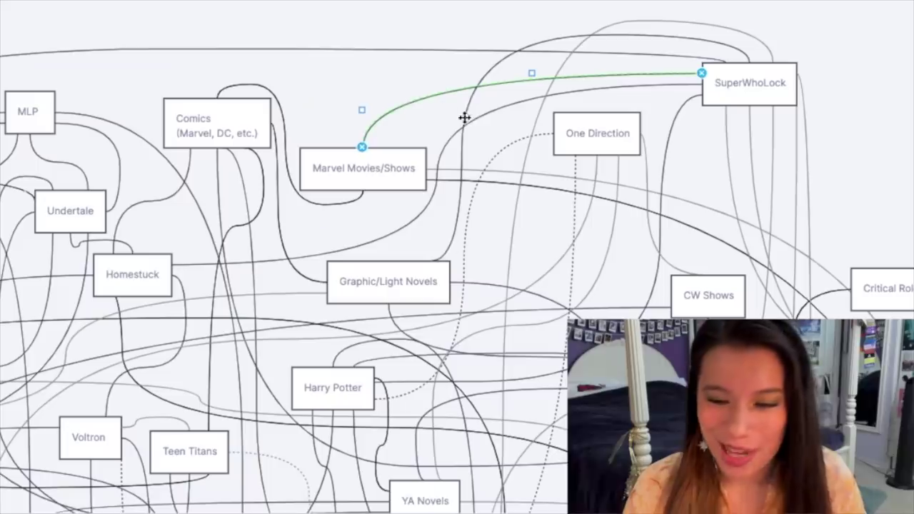
Step: Highlight the link between Comics and Marvel Movies/Shows, and inspect the Comics box
left_click_drag(144, 226, 10, 209)
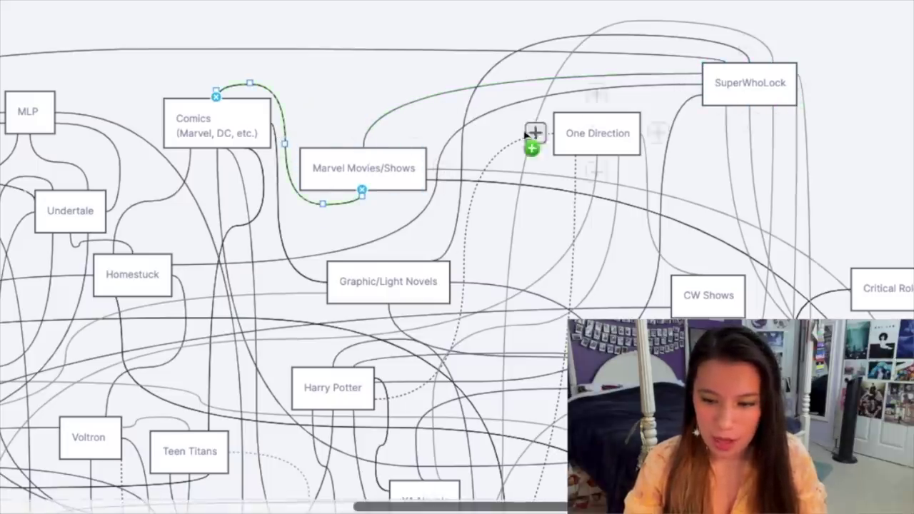
left_click(384, 163)
left_click(204, 122)
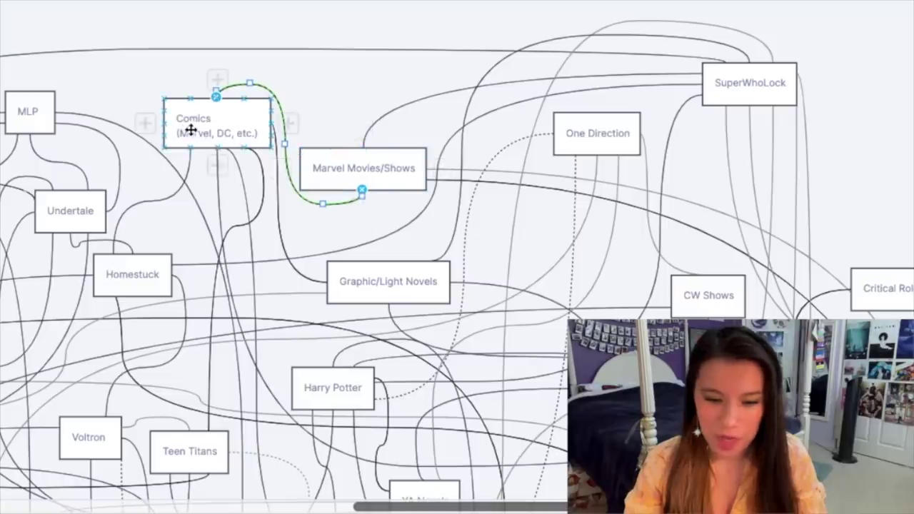
Step: Highlight the connections among the One Direction, Harry Potter, CW Shows and YA Novels boxes
scroll(524, 170, "left", 1)
scroll(320, 245, "down", 3)
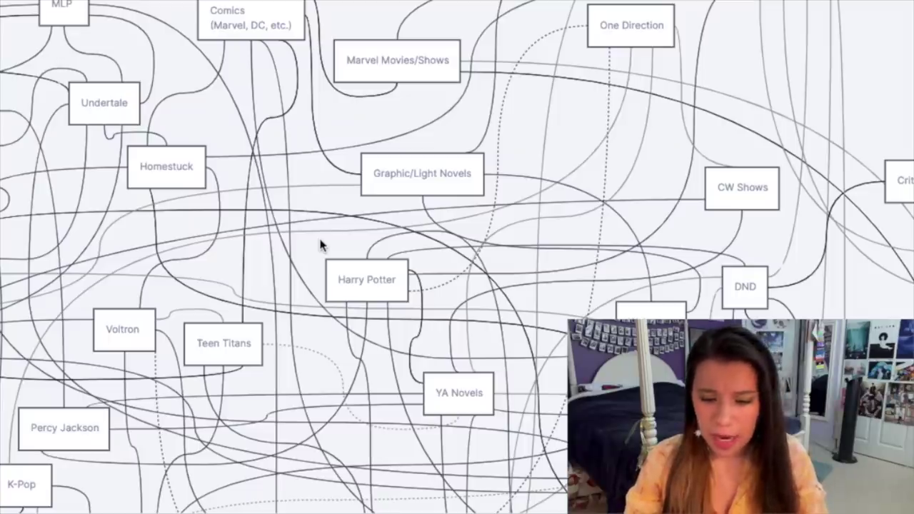
left_click(451, 284)
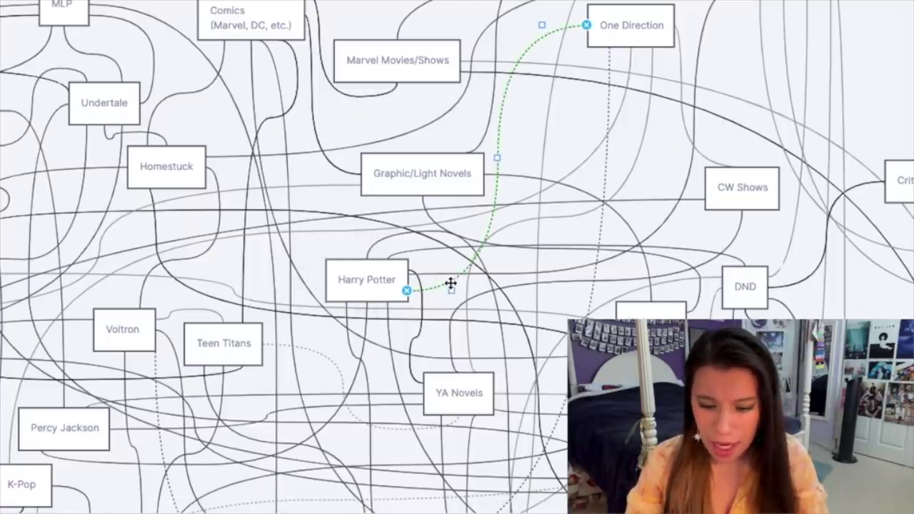
left_click(710, 159)
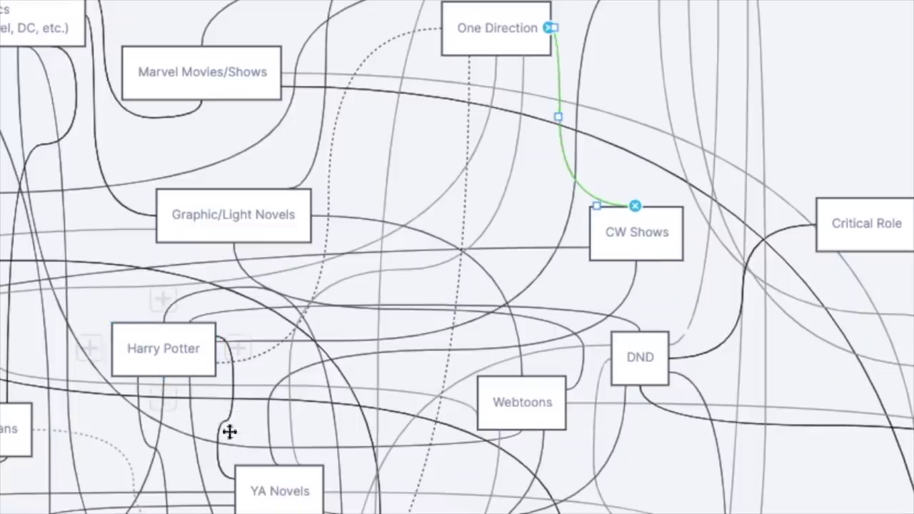
left_click(410, 363)
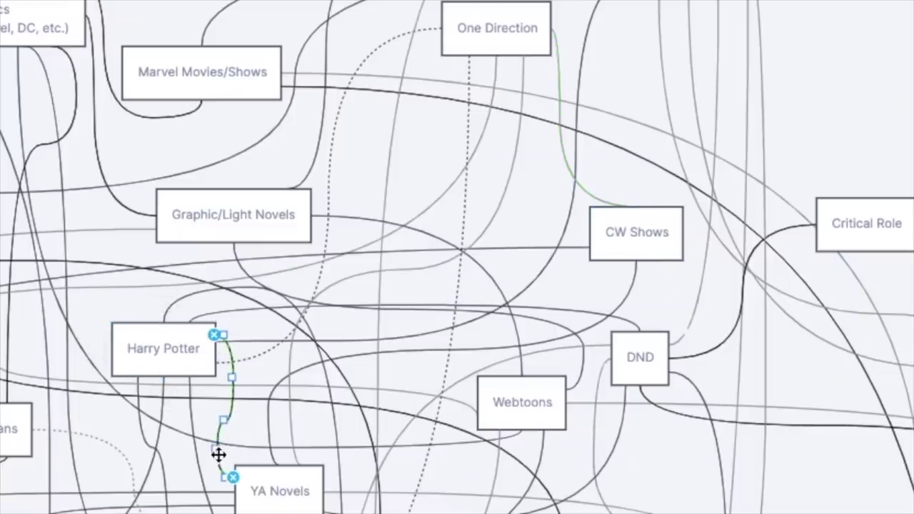
left_click(441, 353)
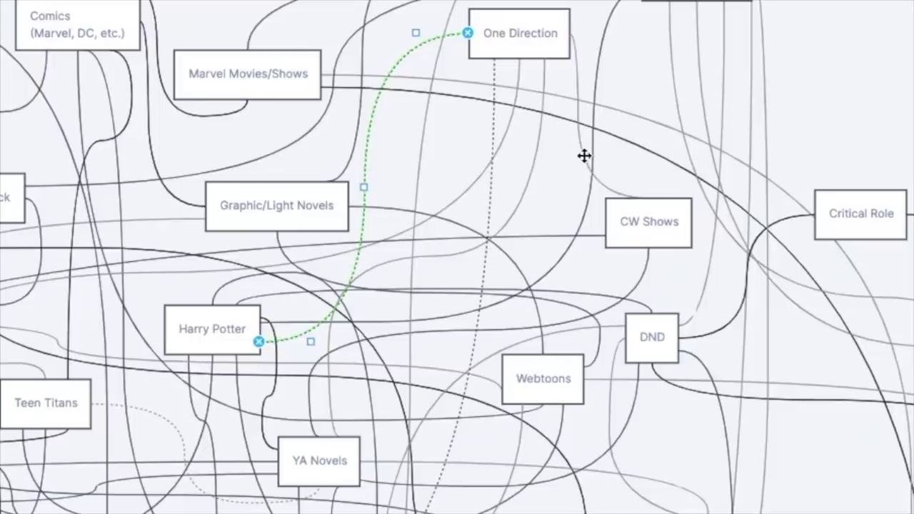
left_click(584, 156)
left_click(430, 335)
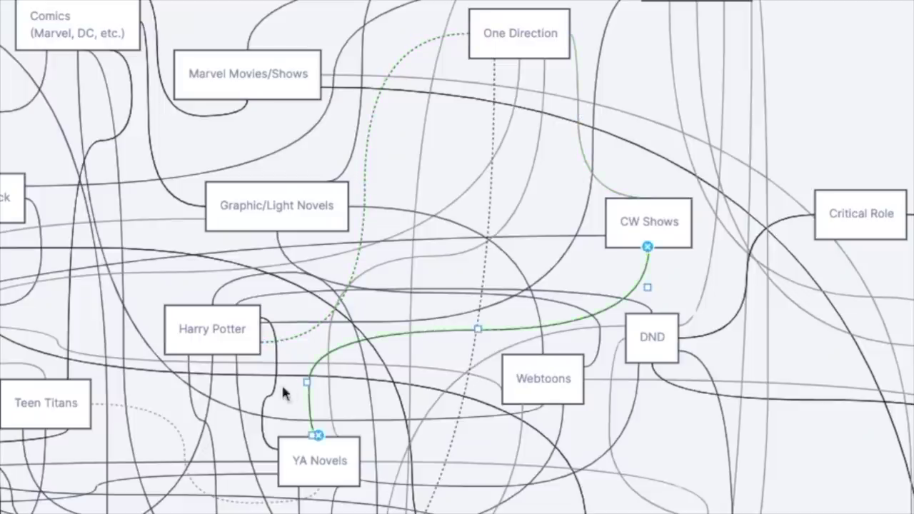
left_click(278, 389)
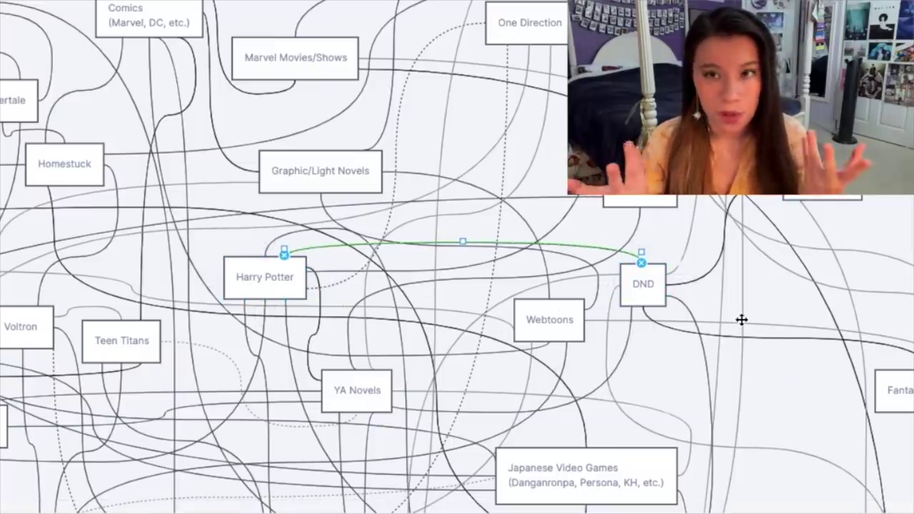
Step: Trace the links that join DND, Critical Role and Fantasy Podcasts
scroll(742, 320, "right", 1)
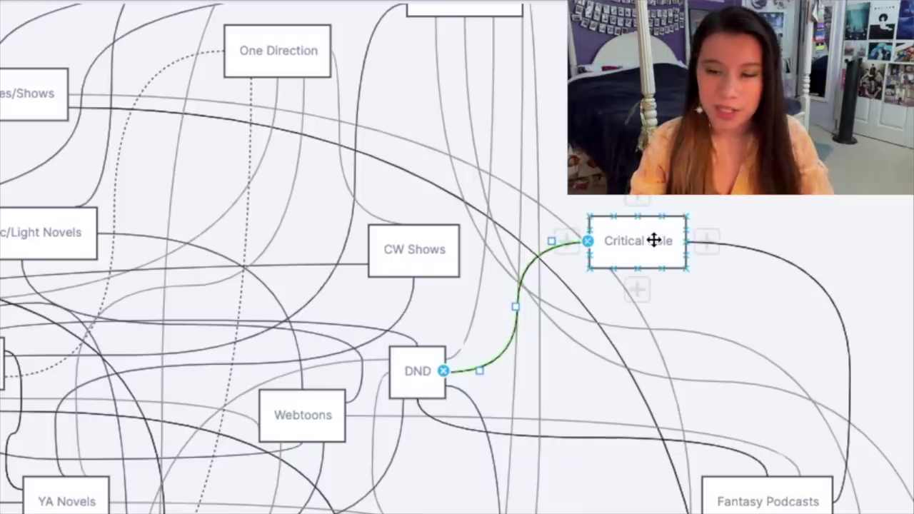
left_click(579, 436)
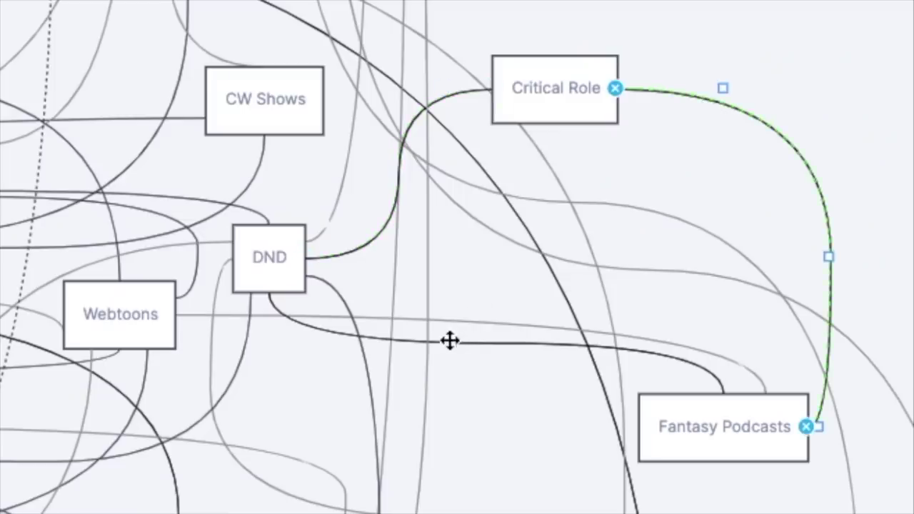
left_click(450, 341)
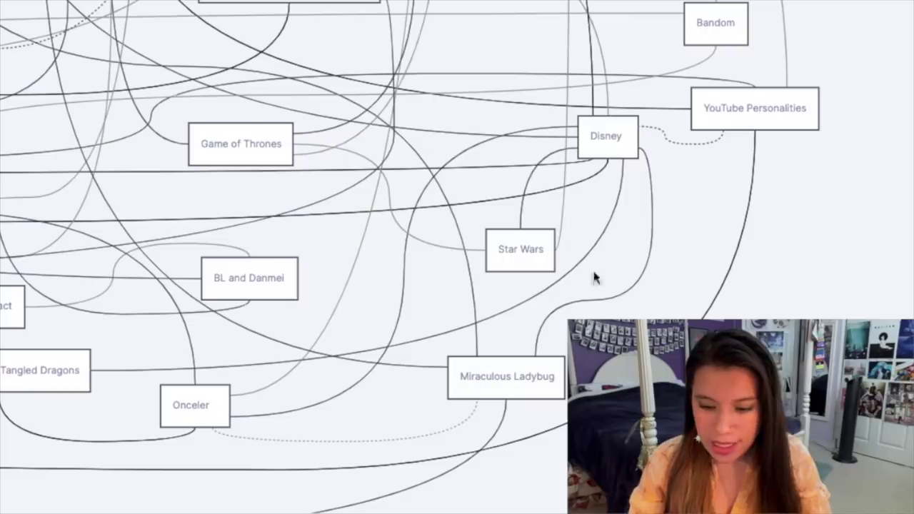
Step: Highlight the link between Disney and Star Wars, and trace the long connection between Marvel Movies/Shows and Disney
left_click(532, 179)
scroll(533, 178, "up", 2)
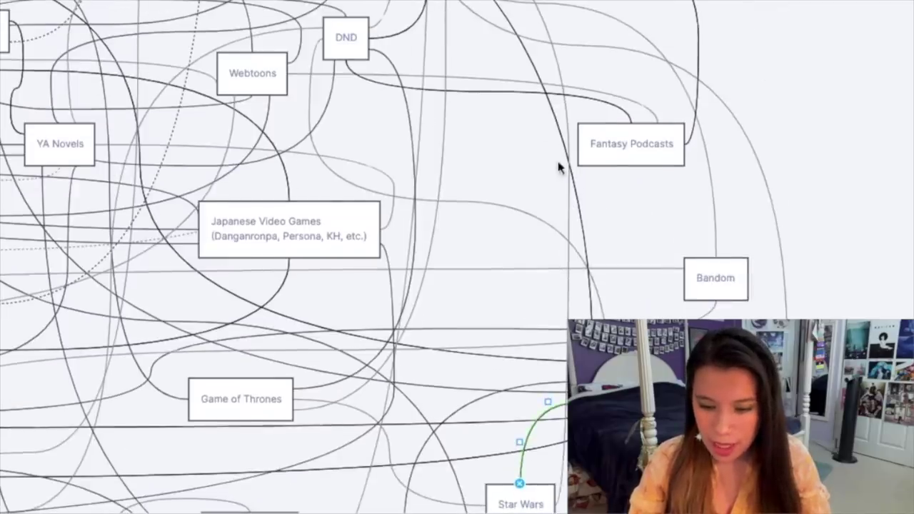
scroll(557, 128, "up", 10)
scroll(557, 129, "left", 4)
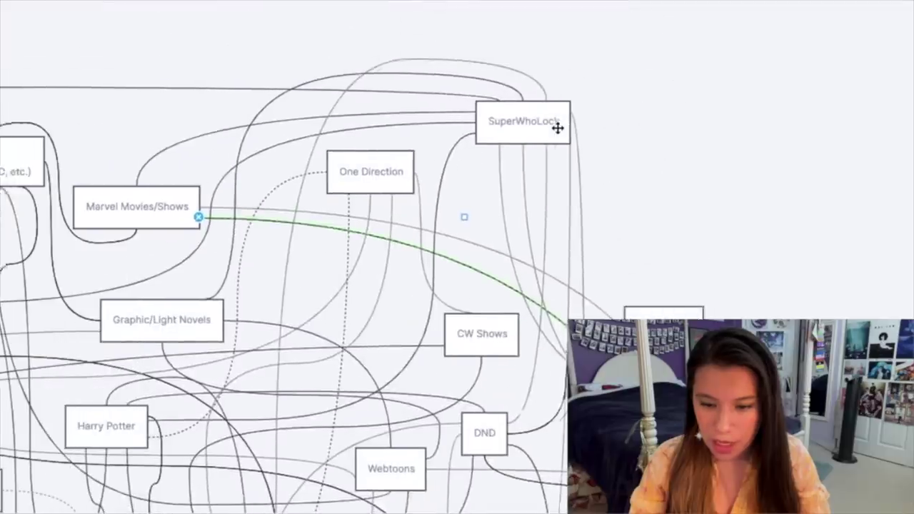
scroll(558, 128, "down", 1)
scroll(557, 128, "down", 10)
scroll(557, 128, "right", 3)
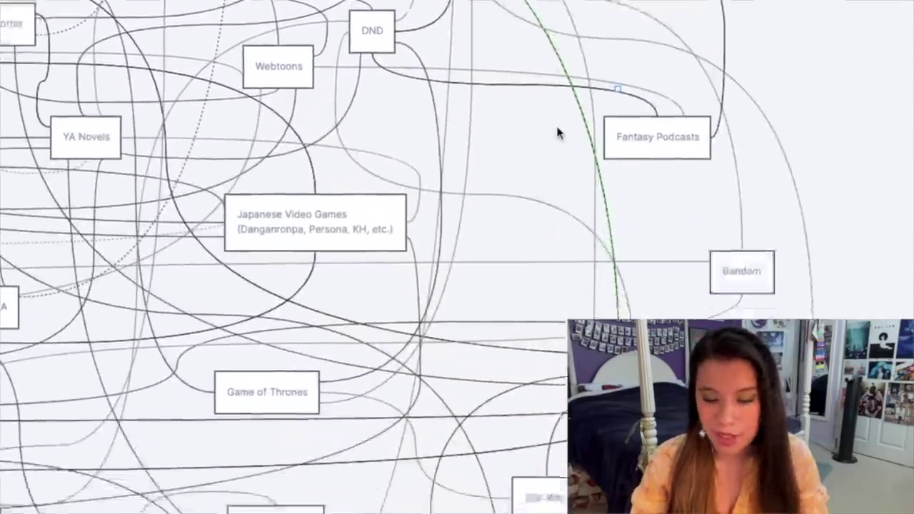
scroll(457, 214, "up", 10)
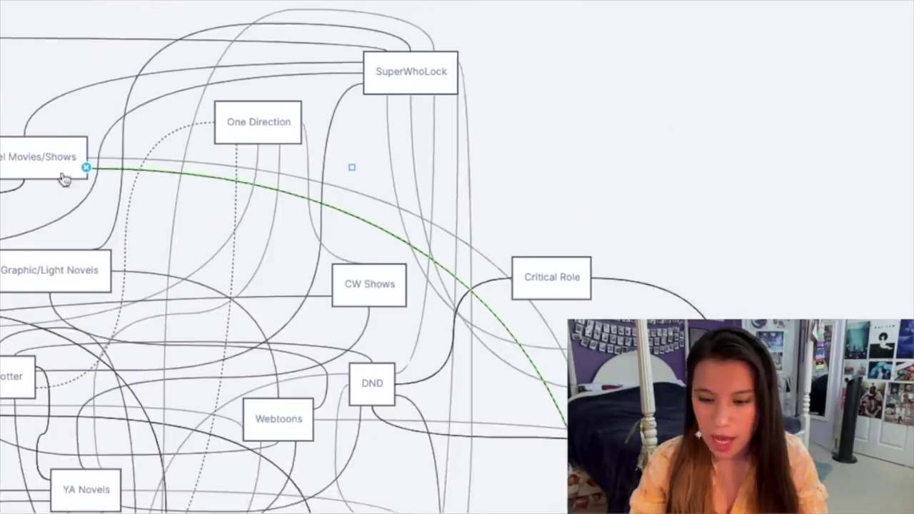
scroll(367, 353, "down", 13)
scroll(370, 359, "down", 1)
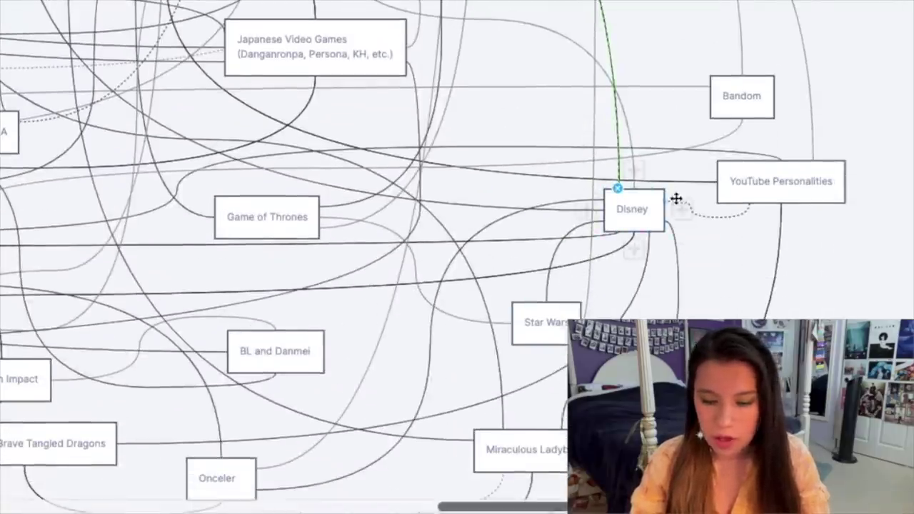
Step: Highlight Disney's dotted link to YouTube Personalities and its link to Miraculous Ladybug
left_click(711, 216)
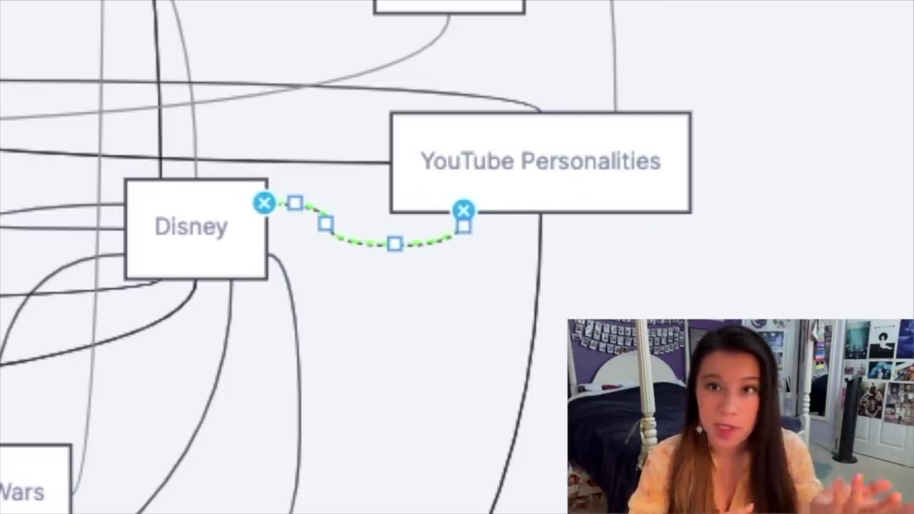
left_click(699, 238)
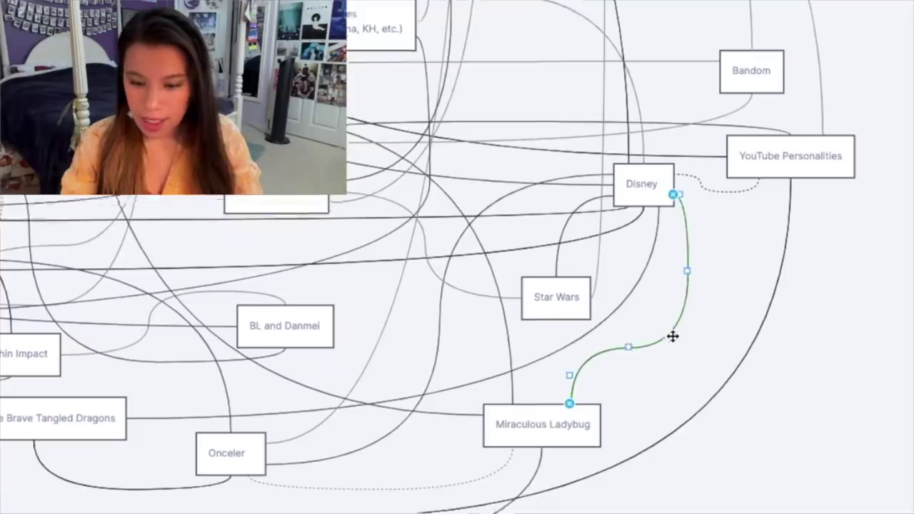
scroll(673, 337, "down", 3)
scroll(673, 336, "up", 3)
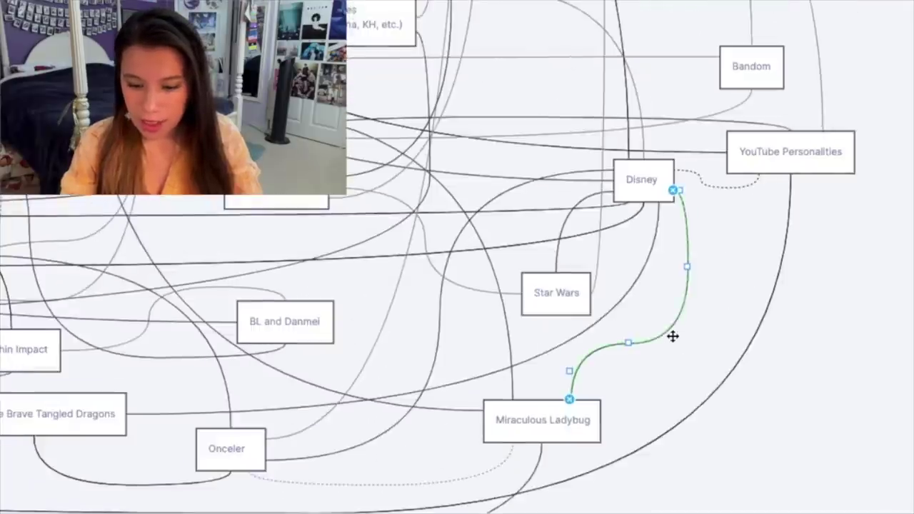
scroll(673, 336, "down", 2)
scroll(714, 218, "up", 2)
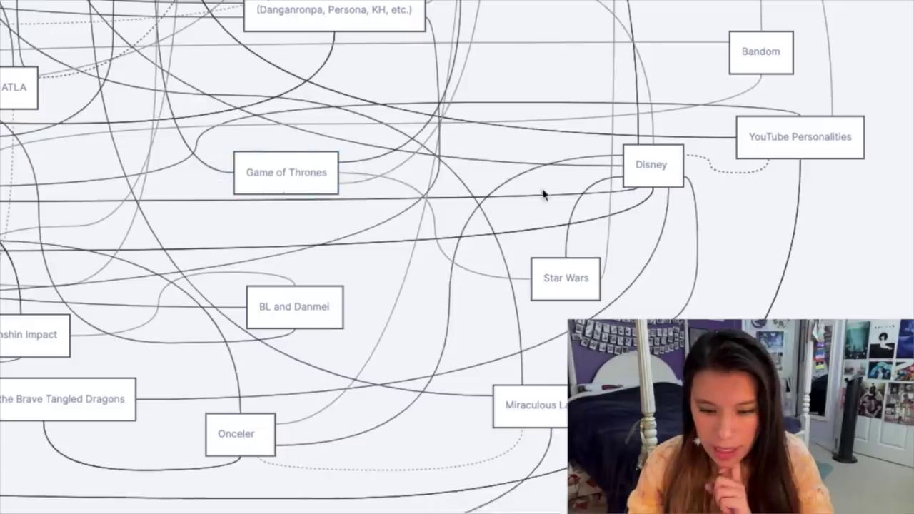
Step: Inspect the Disney and Game of Thrones boxes, and highlight the link from Game of Thrones to Star Wars
left_click(668, 182)
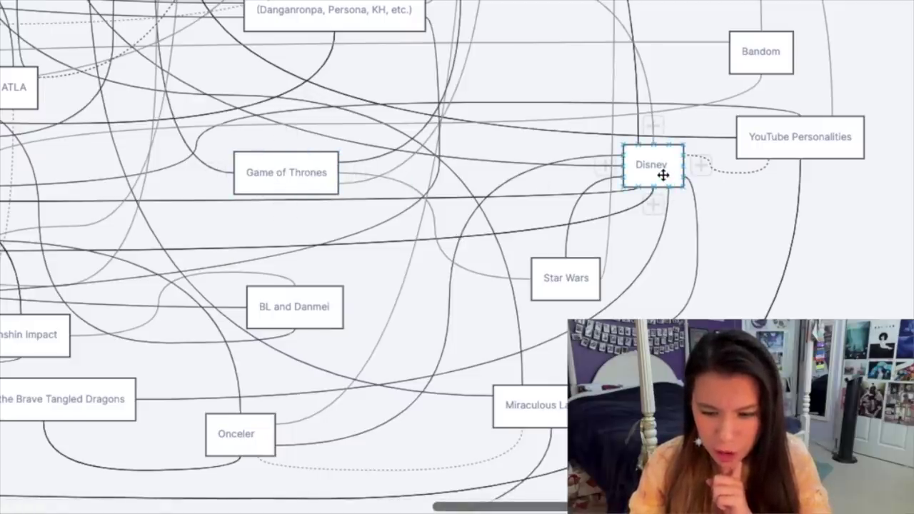
scroll(664, 175, "up", 2)
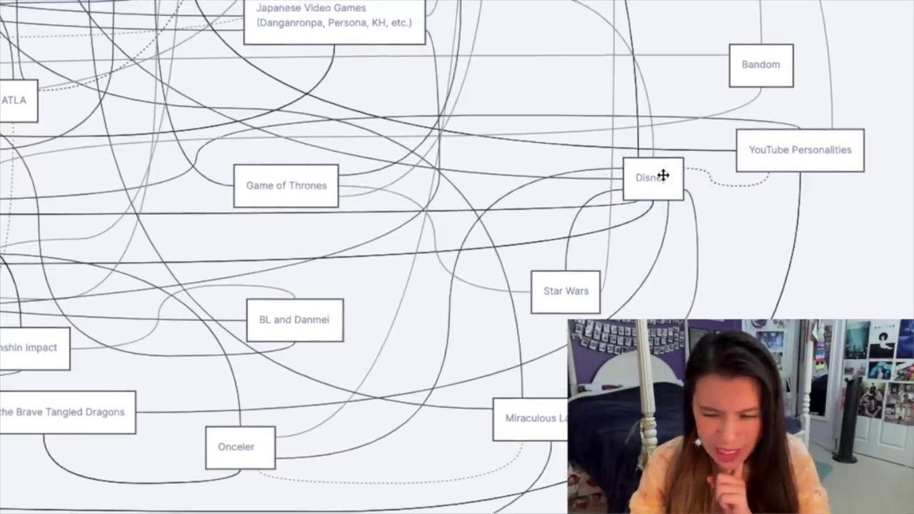
left_click(664, 175)
scroll(674, 189, "down", 2)
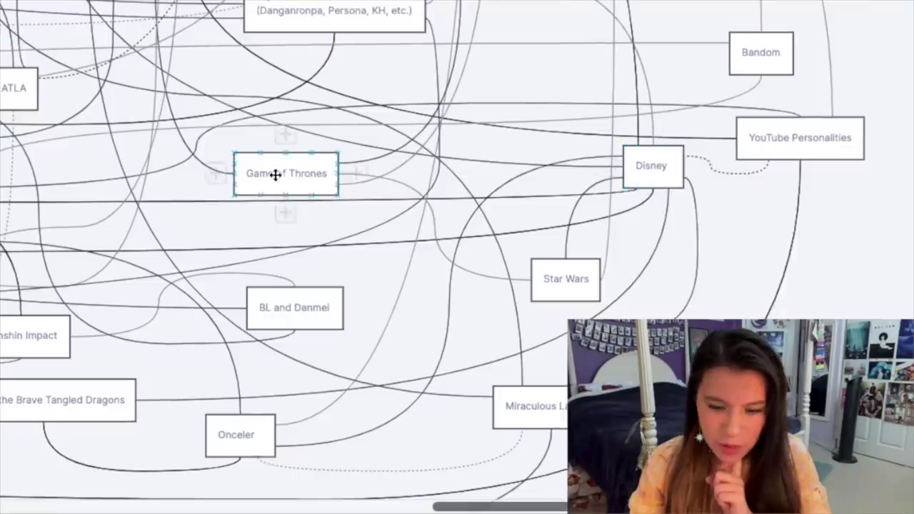
left_click(459, 133)
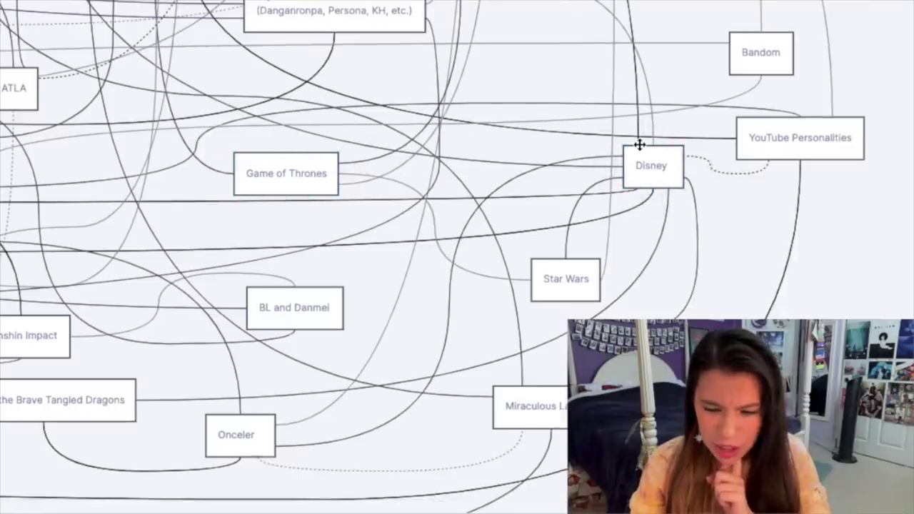
left_click(597, 291)
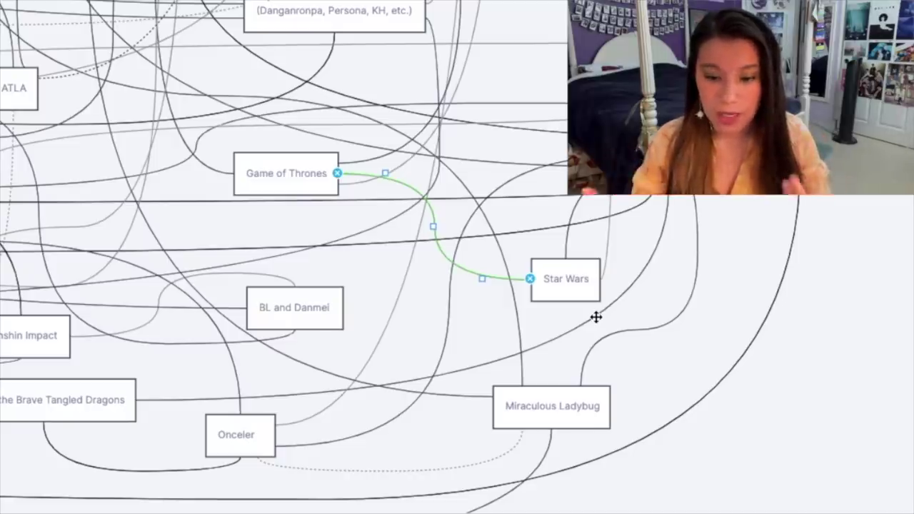
Step: Highlight the long link between YA Novels and Miraculous Ladybug and trace it from end to end
scroll(713, 326, "down", 3)
left_click(712, 326)
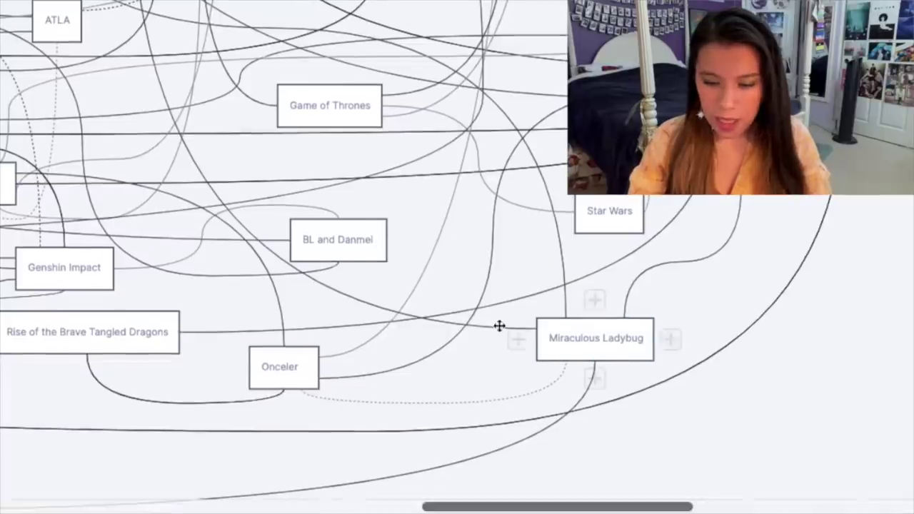
scroll(600, 353, "up", 5)
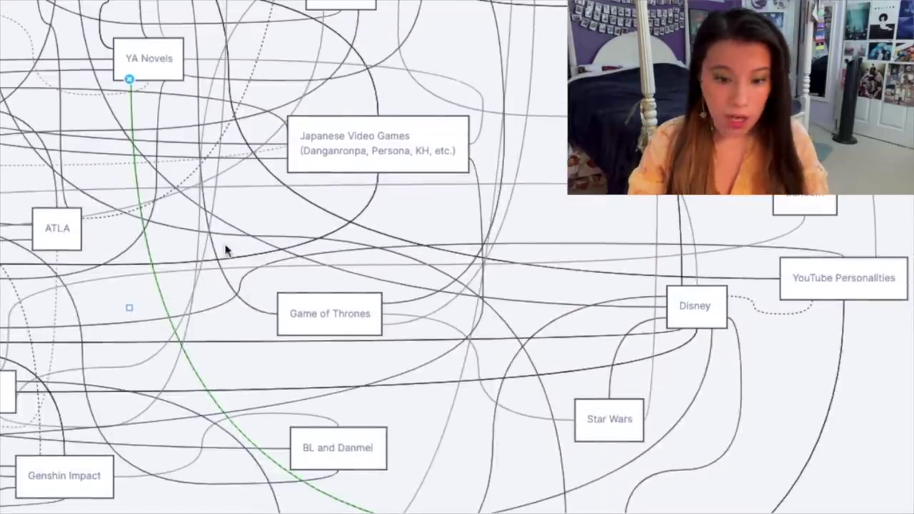
scroll(547, 388, "down", 1)
scroll(547, 388, "down", 1)
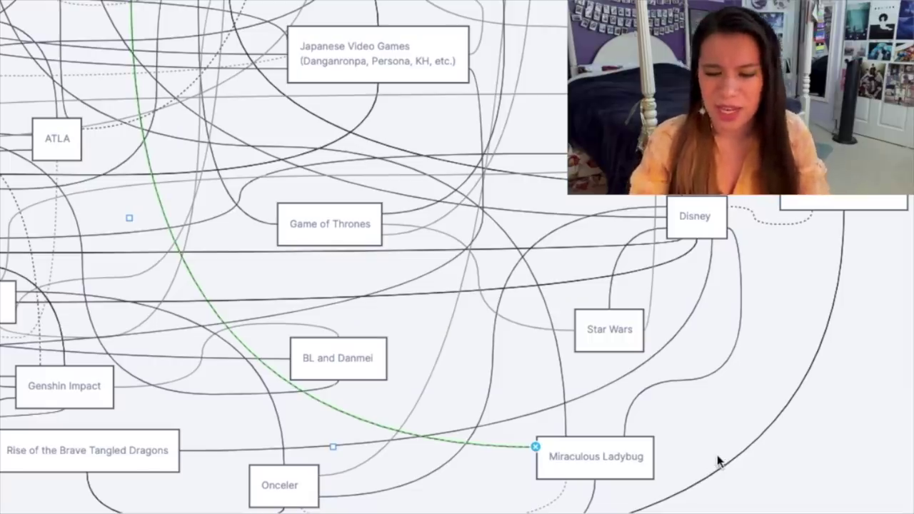
scroll(333, 179, "left", 2)
scroll(245, 65, "up", 3)
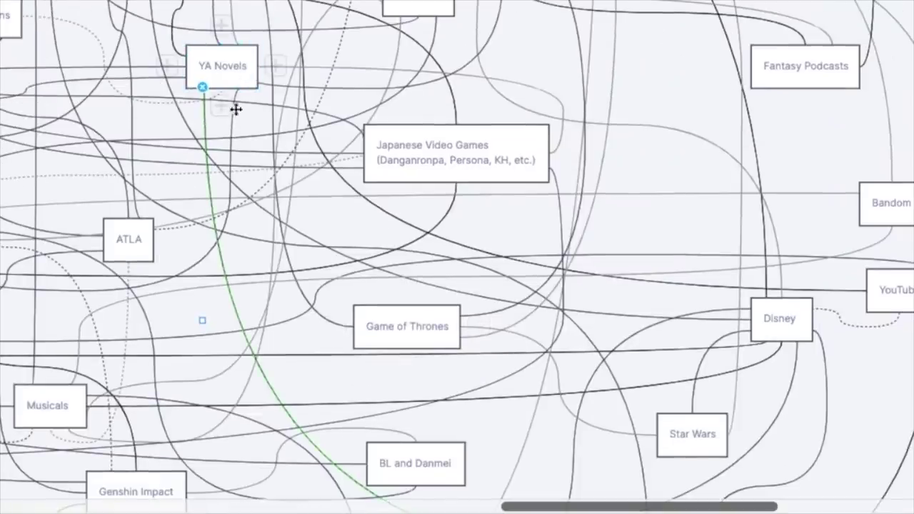
Step: Highlight the long link running down from Comics (Marvel, DC, etc.) and inspect the Comics box
scroll(608, 296, "down", 2)
scroll(608, 296, "up", 10)
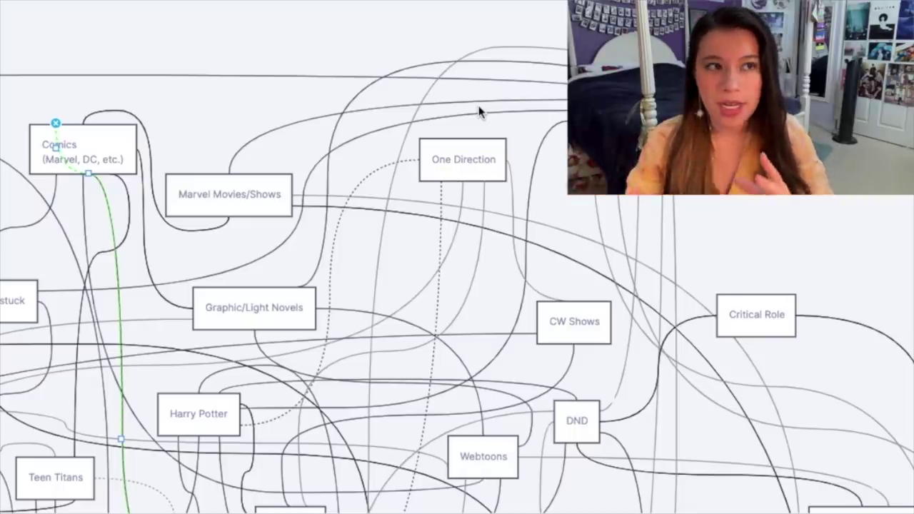
scroll(119, 184, "down", 1)
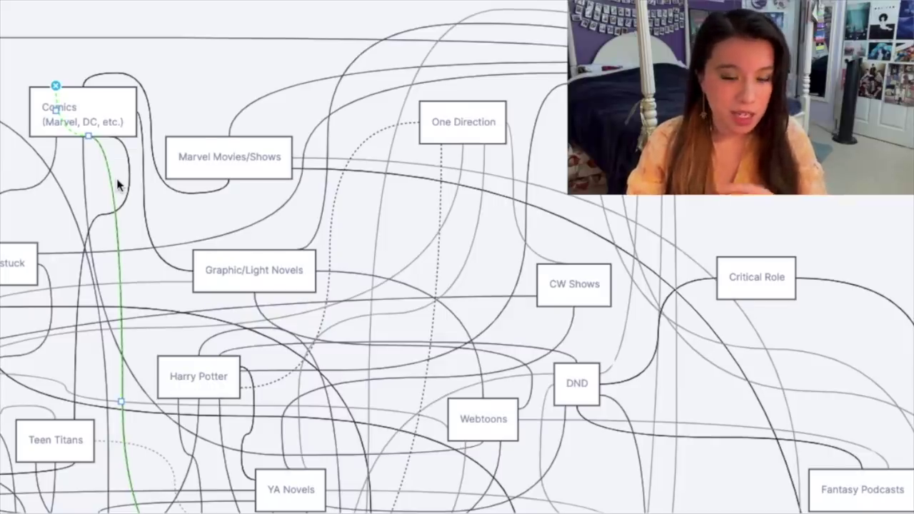
scroll(119, 184, "down", 1)
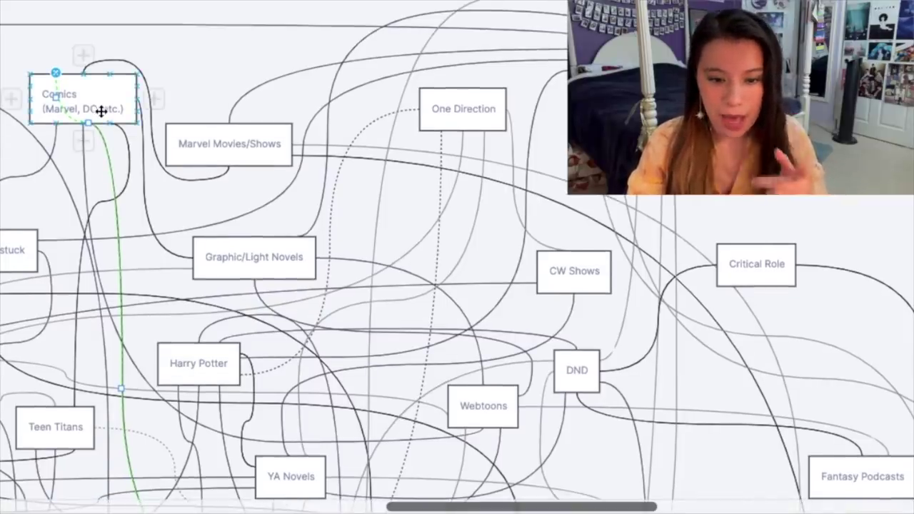
Step: Highlight Percy Jackson's links to YA Novels and Harry Potter, and select the YA Novels box
scroll(102, 111, "down", 10)
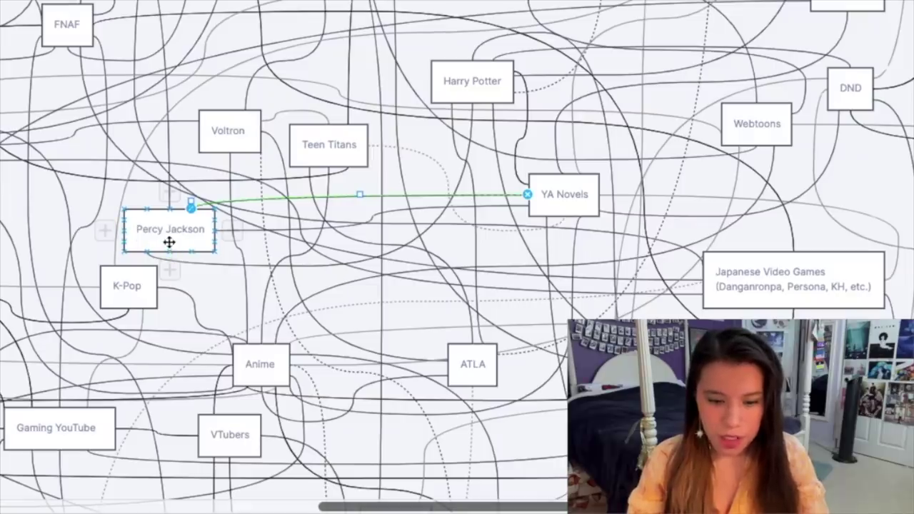
left_click(565, 193)
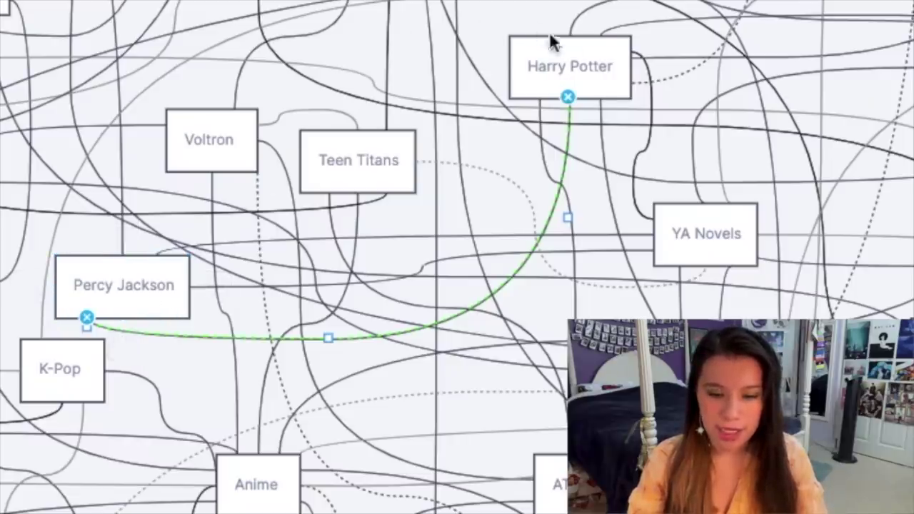
left_click(598, 78)
left_click(170, 283)
left_click(724, 250)
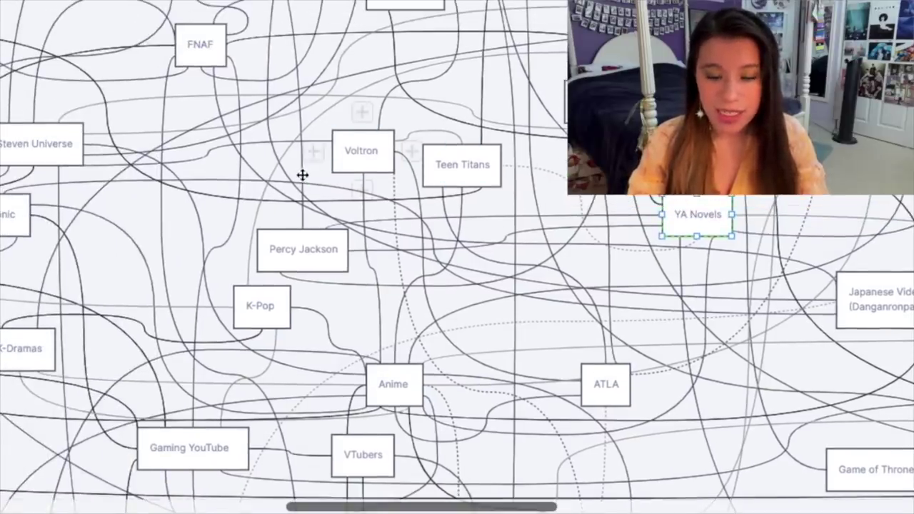
Step: Highlight the link from Percy Jackson up to Warrior Cats, and select the Percy Jackson box
left_click(303, 175)
scroll(349, 228, "up", 5)
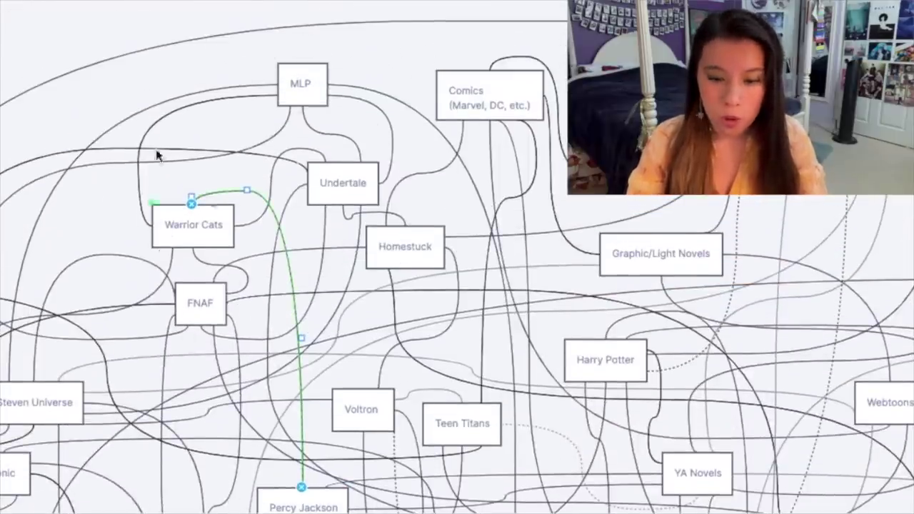
scroll(353, 448, "down", 2)
left_click(346, 447)
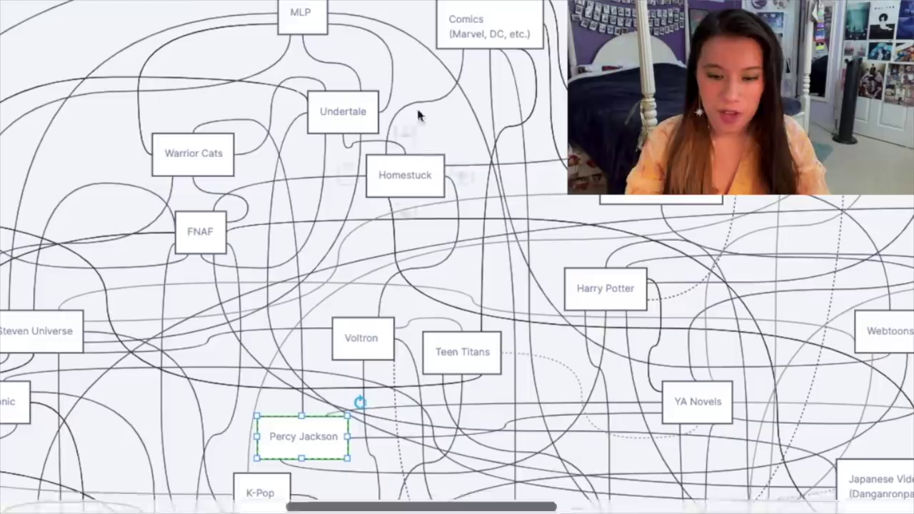
Step: Inspect the Harry Potter and Percy Jackson boxes in turn, together with the links around them
left_click(632, 296)
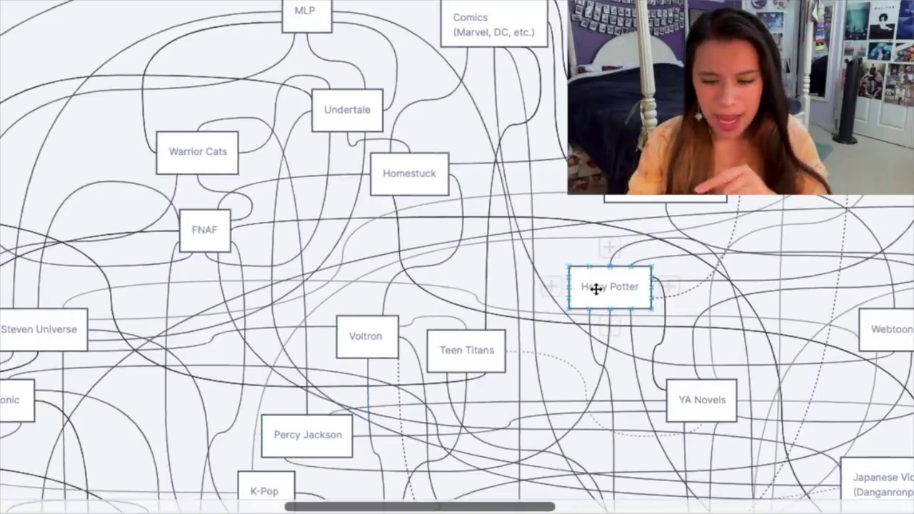
left_click(364, 78)
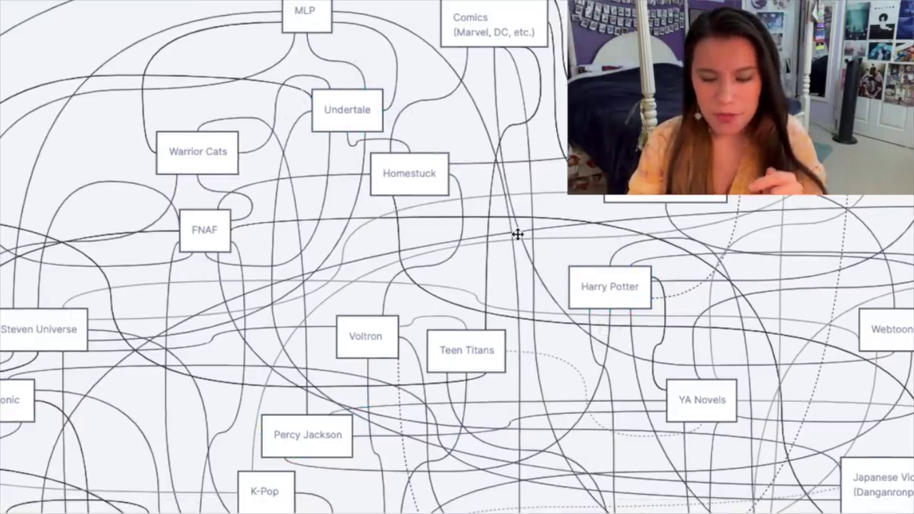
left_click(341, 445)
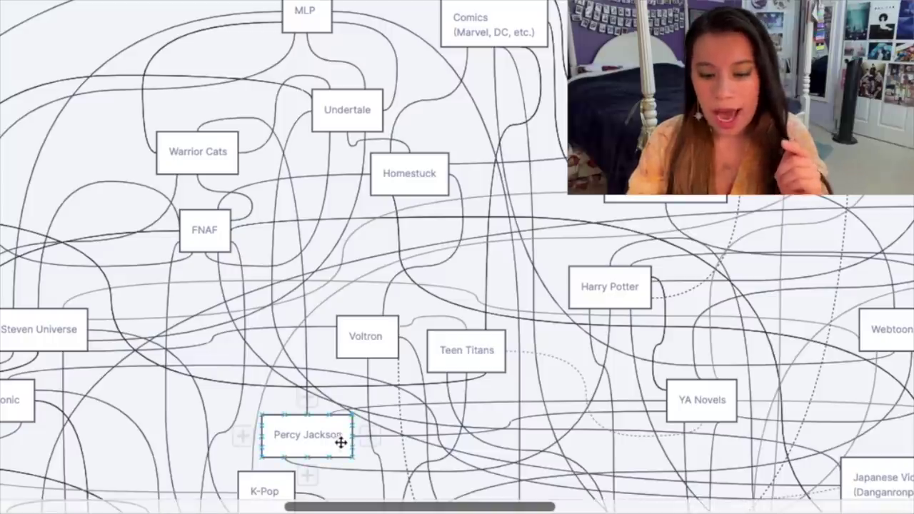
left_click(533, 336)
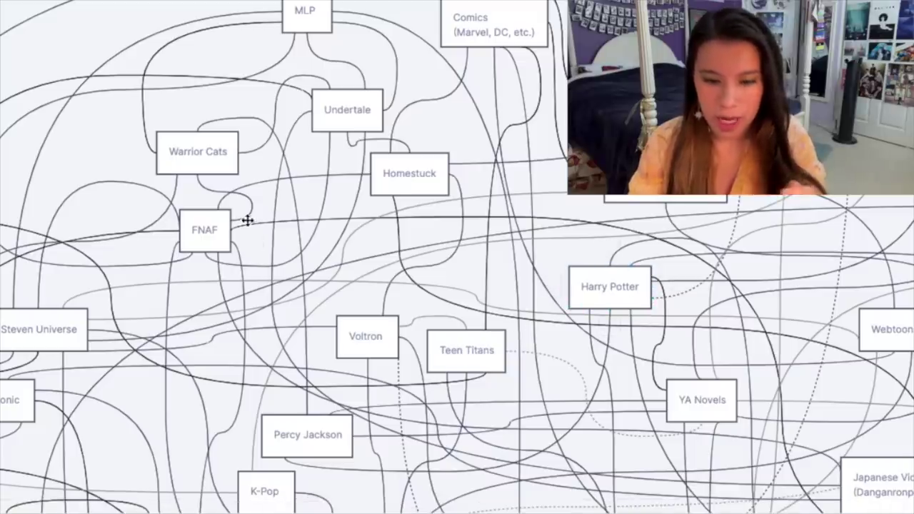
left_click(620, 285)
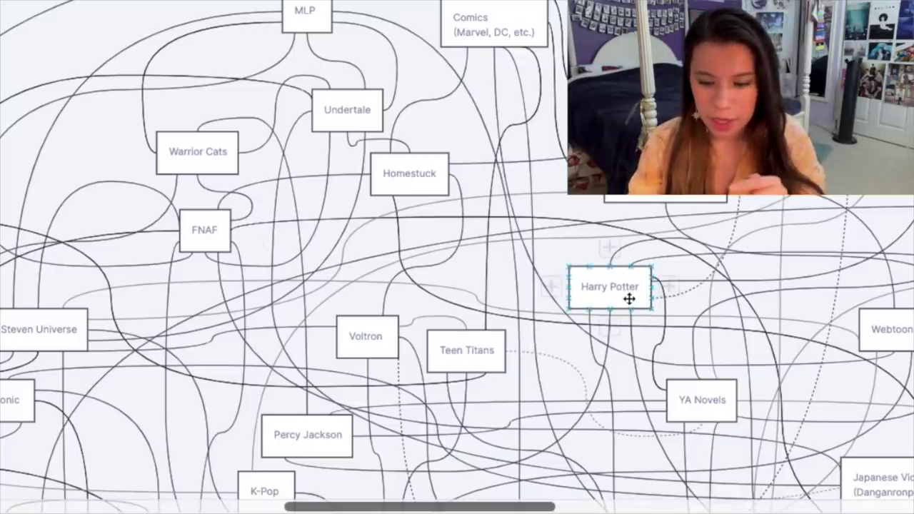
left_click(292, 136)
Step: Draw a new connector from the Percy Jackson box down toward Anime
scroll(440, 280, "down", 5)
scroll(440, 280, "right", 1)
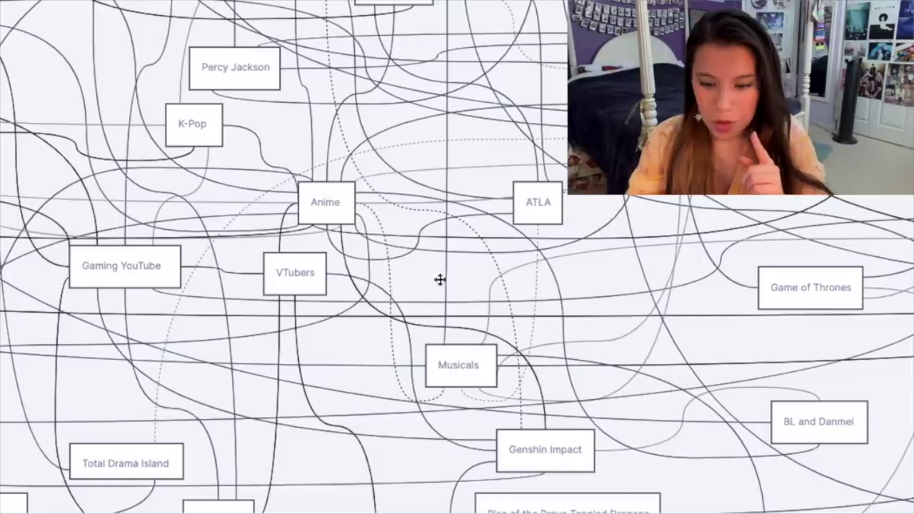
left_click(251, 88)
left_click_drag(234, 91, 219, 151)
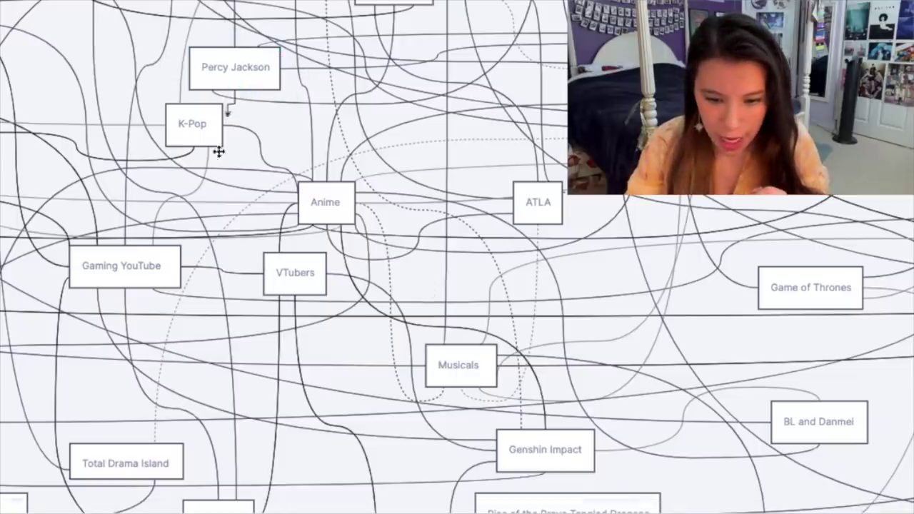
left_click_drag(246, 291, 464, 357)
left_click_drag(406, 239, 454, 173)
left_click(435, 144)
scroll(662, 221, "left", 3)
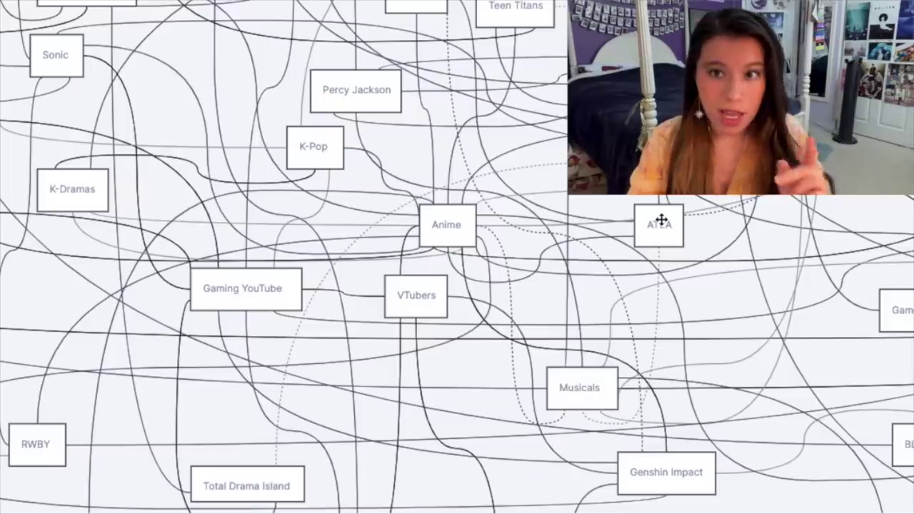
Step: Trace the links leading down from Video Games, inspect Sonic, and highlight the link from Video Games to Adult Cartoons
scroll(661, 222, "right", 1)
scroll(661, 221, "down", 2)
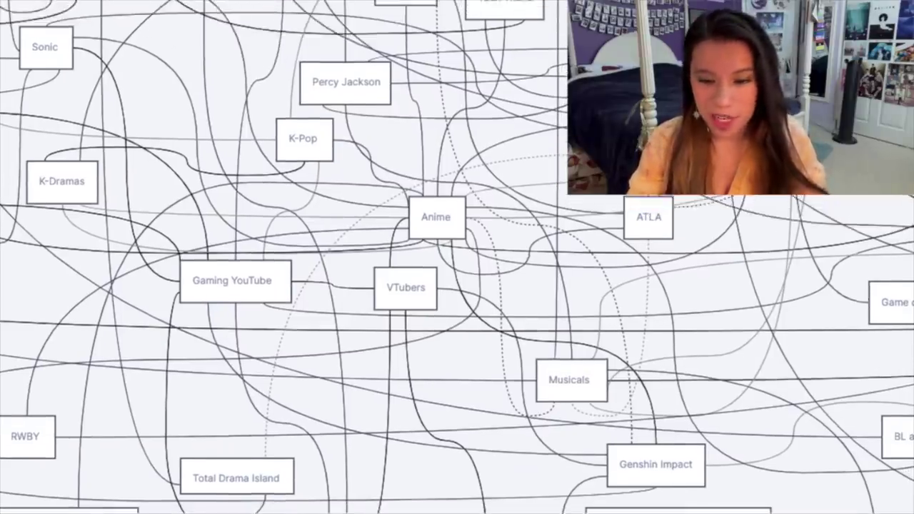
scroll(422, 400, "right", 10)
scroll(422, 400, "down", 5)
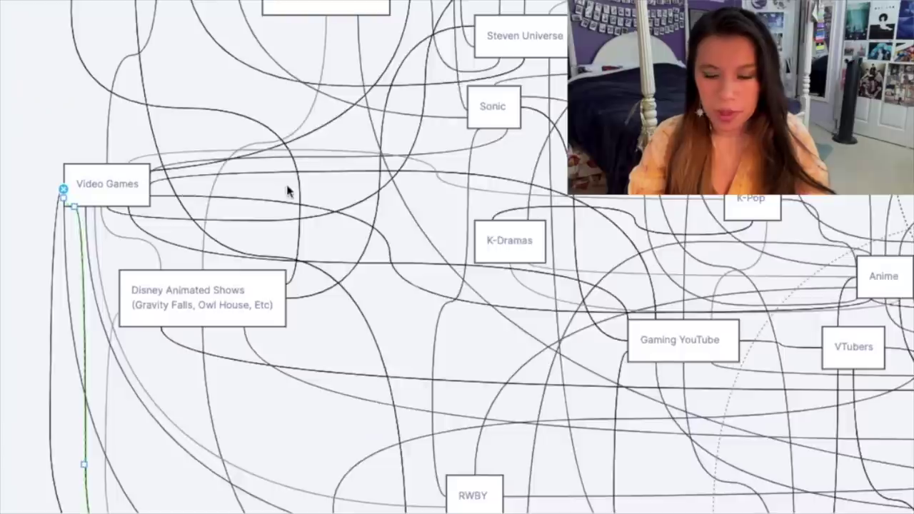
scroll(286, 190, "up", 3)
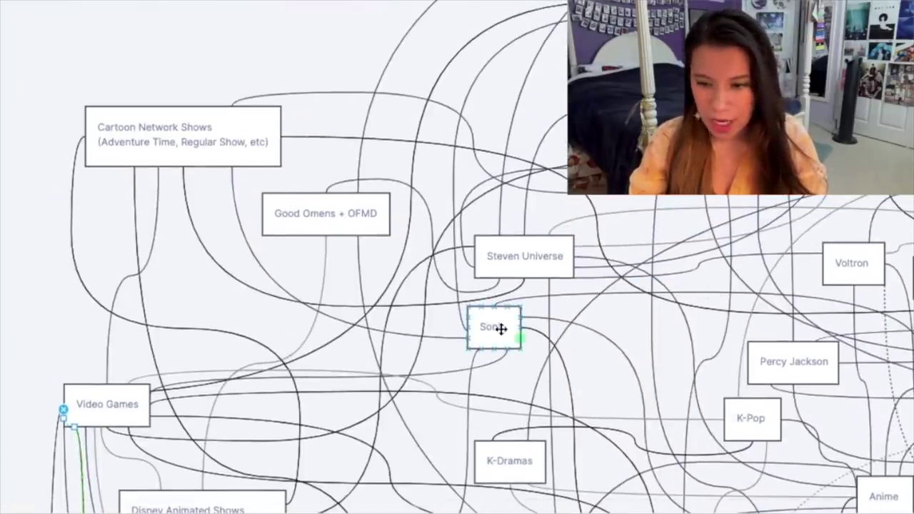
scroll(502, 329, "right", 5)
scroll(502, 329, "down", 2)
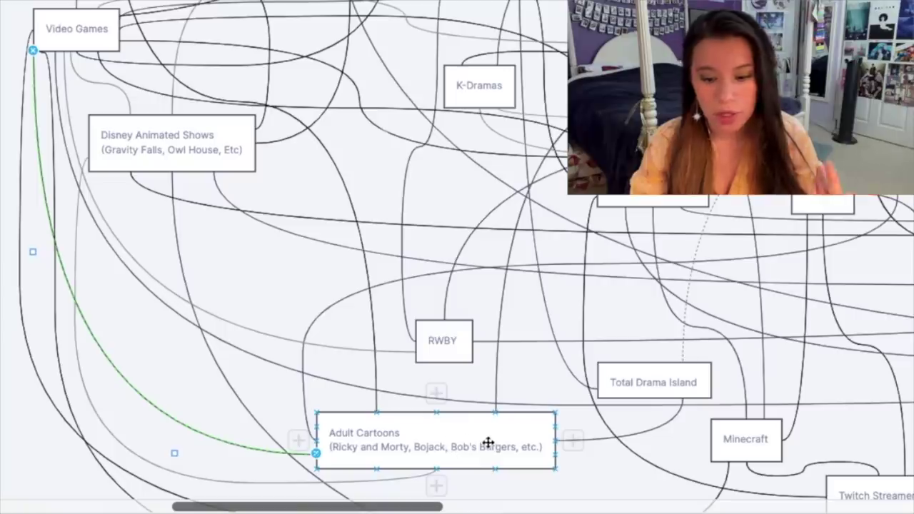
Step: Highlight the link that leaves Video Games and rises past Sonic and Steven Universe
scroll(488, 447, "up", 5)
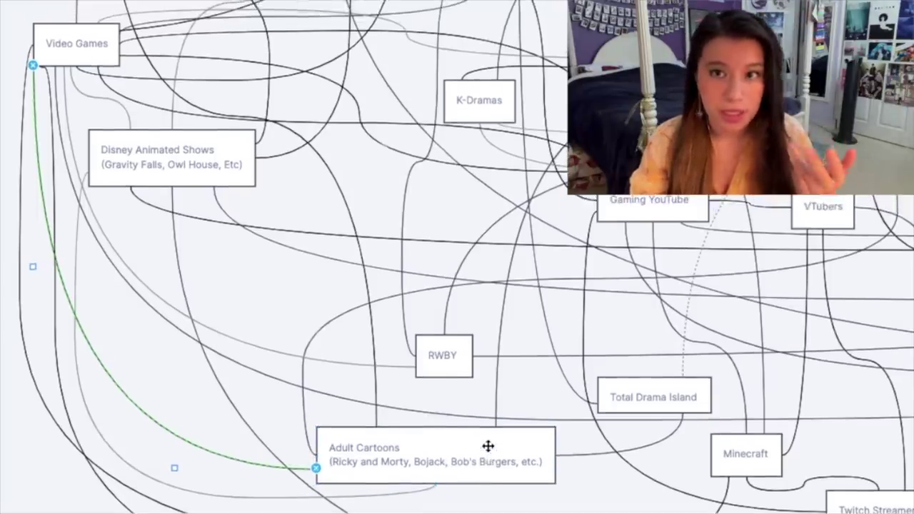
left_click(284, 251)
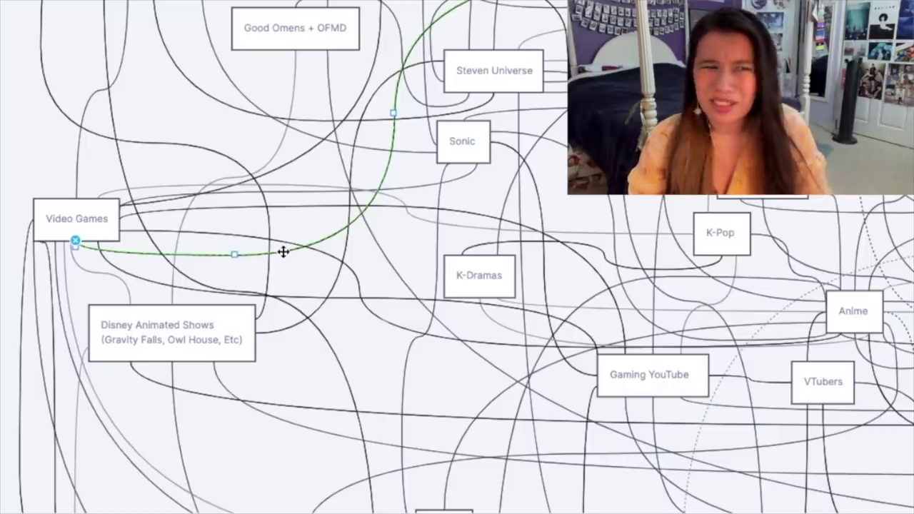
left_click(323, 222)
scroll(635, 211, "right", 2)
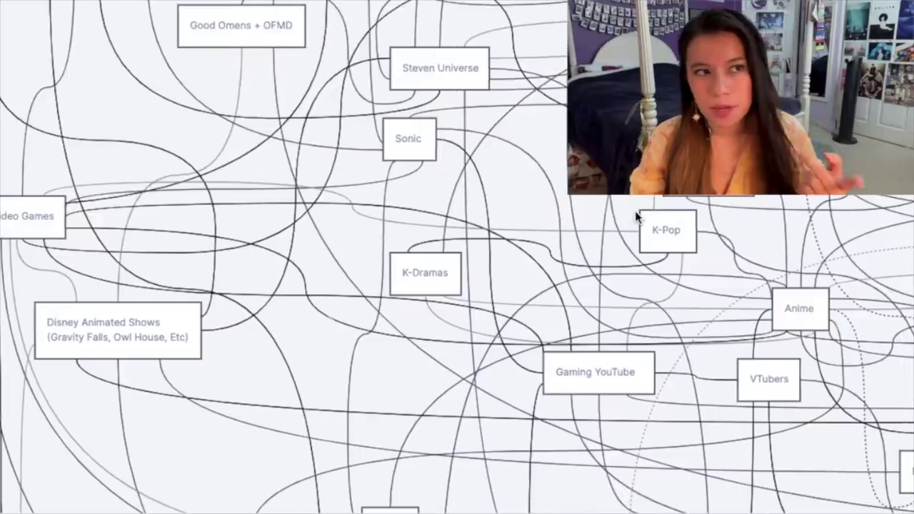
Step: Highlight the link between Steven Universe and Voltron, and the one joining Cartoon Network Shows to Disney Animated Shows
scroll(636, 218, "up", 1)
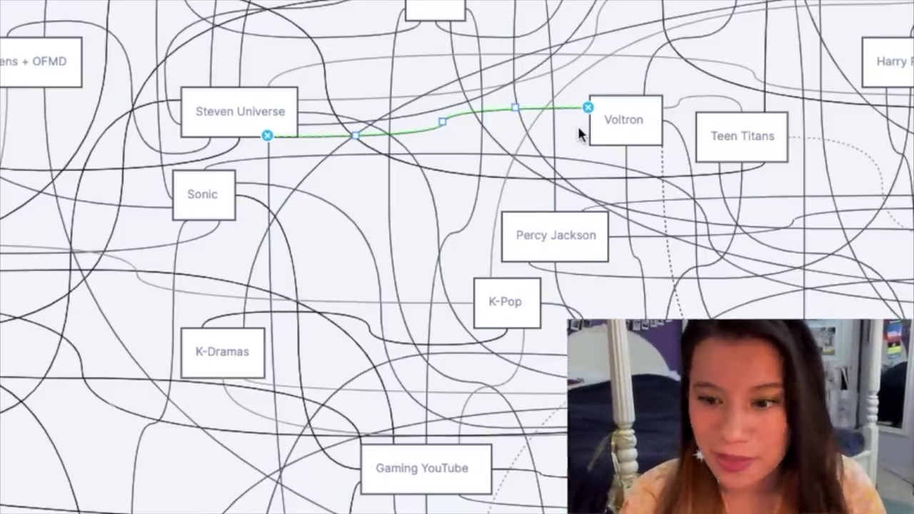
scroll(443, 114, "right", 2)
scroll(398, 134, "left", 4)
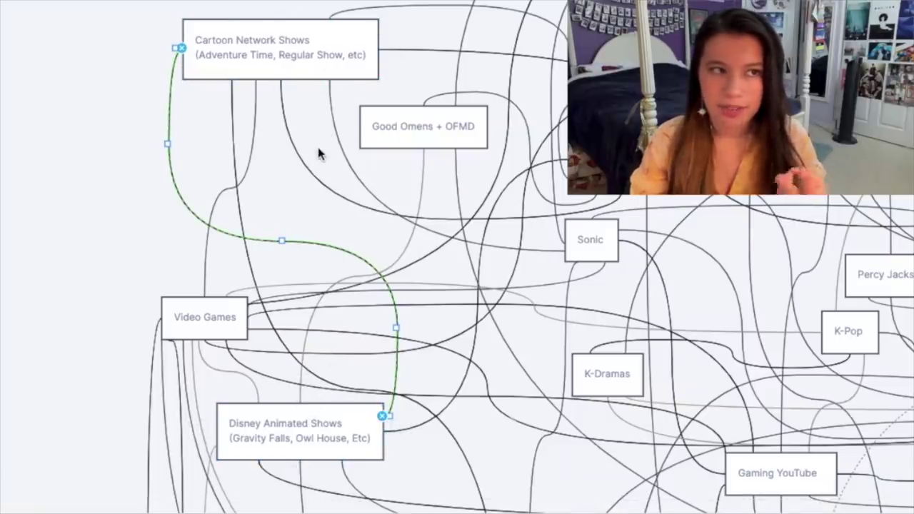
scroll(293, 206, "down", 1)
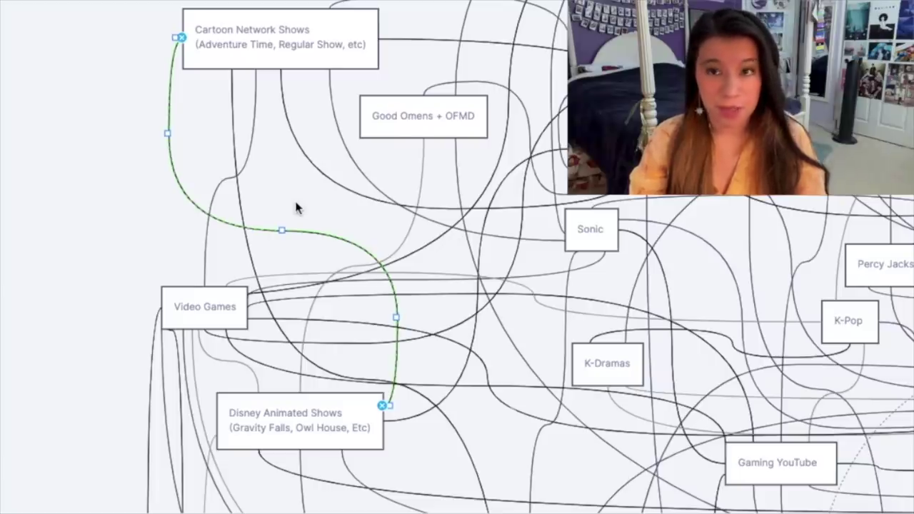
Step: Select Cartoon Network Shows, Video Games and Disney Animated Shows one after another to point out this cluster
scroll(296, 206, "down", 2)
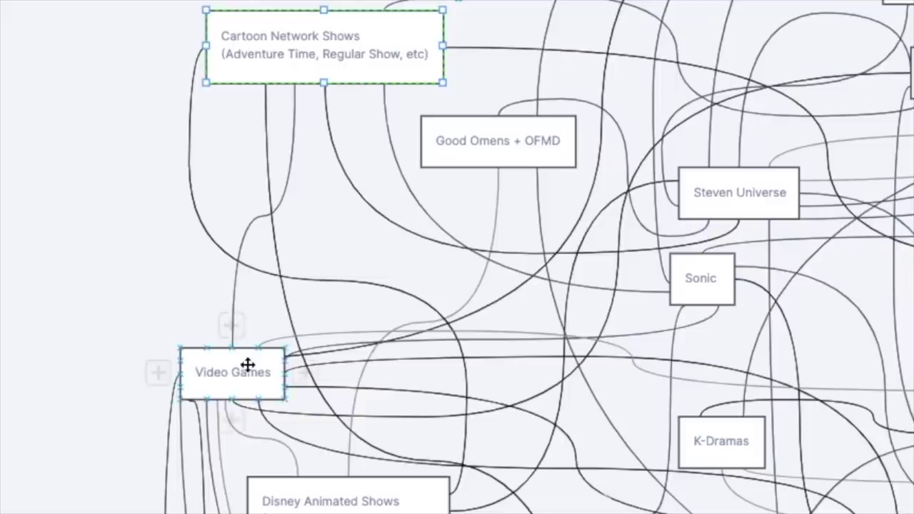
left_click(247, 363)
scroll(247, 363, "down", 5)
left_click(323, 340)
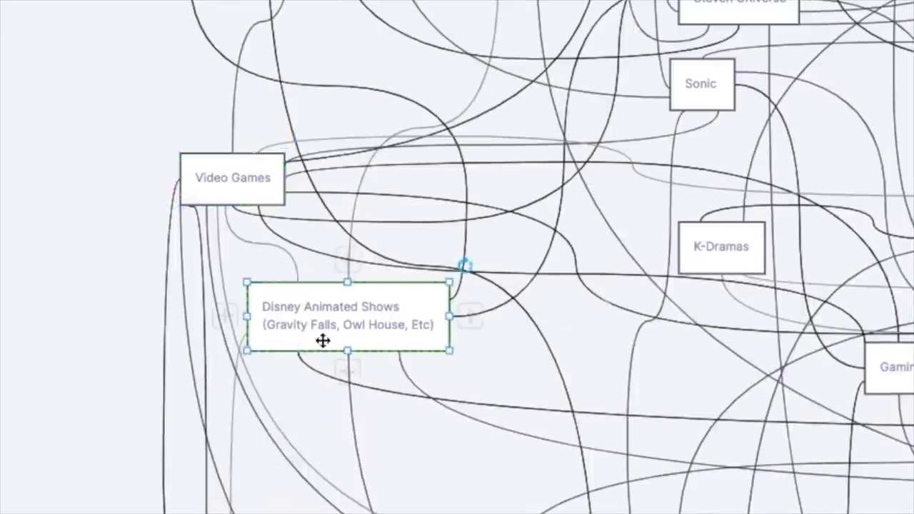
scroll(548, 424, "down", 5)
left_click(575, 429)
scroll(575, 430, "up", 5)
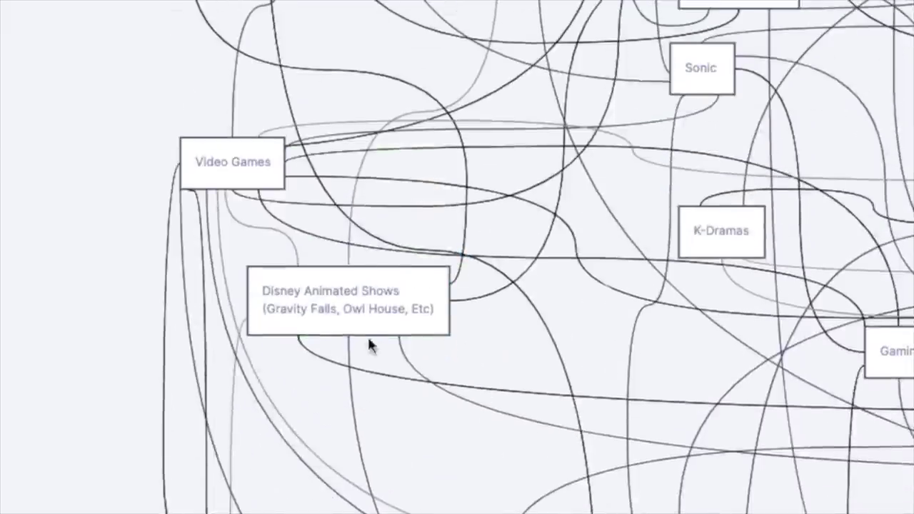
Step: Revisit the same three boxes from Disney Animated Shows back to Cartoon Network Shows, and highlight the link between MLP and Sonic
left_click(338, 316)
left_click(231, 172)
scroll(231, 175, "up", 5)
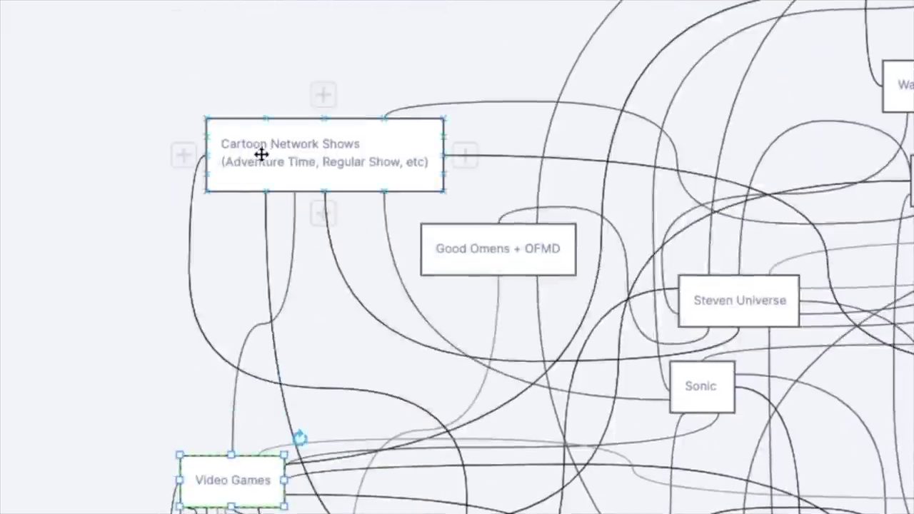
left_click(261, 154)
scroll(262, 154, "down", 3)
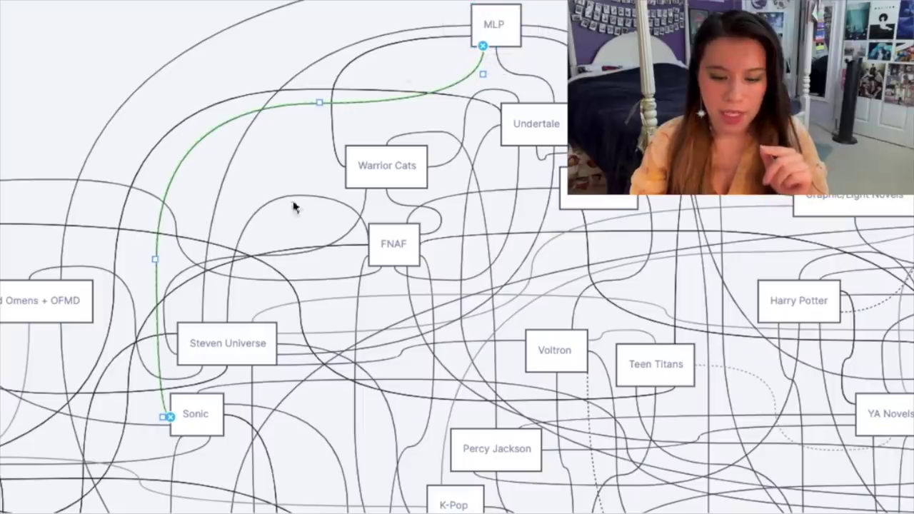
Step: Point out the Sonic box at the end of the link coming down from MLP
left_click(216, 415)
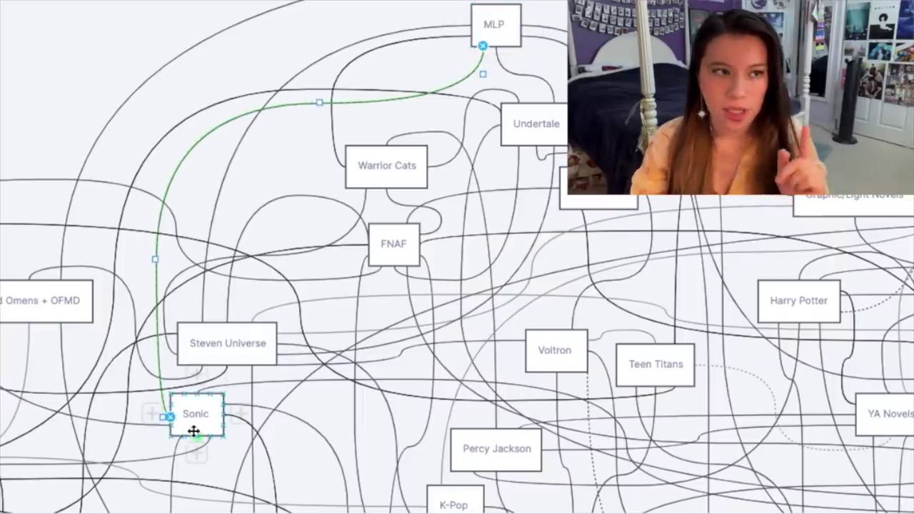
left_click(282, 159)
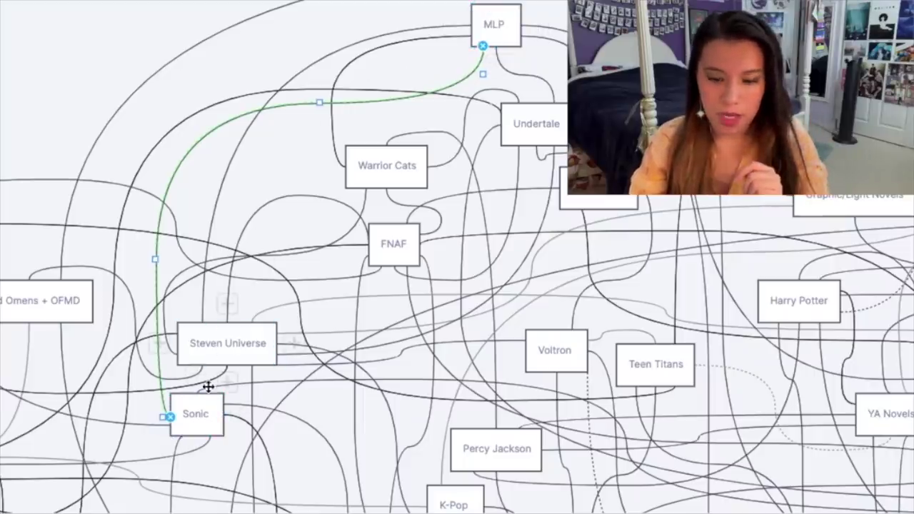
left_click(198, 409)
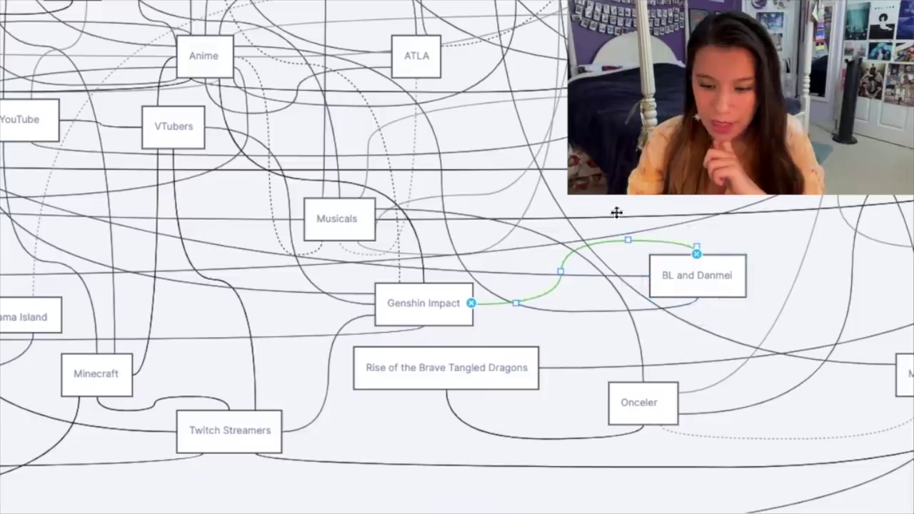
Step: Point out Genshin Impact and BL and Danmei at the ends of their link, and highlight the link between VTubers and Genshin Impact
left_click(427, 320)
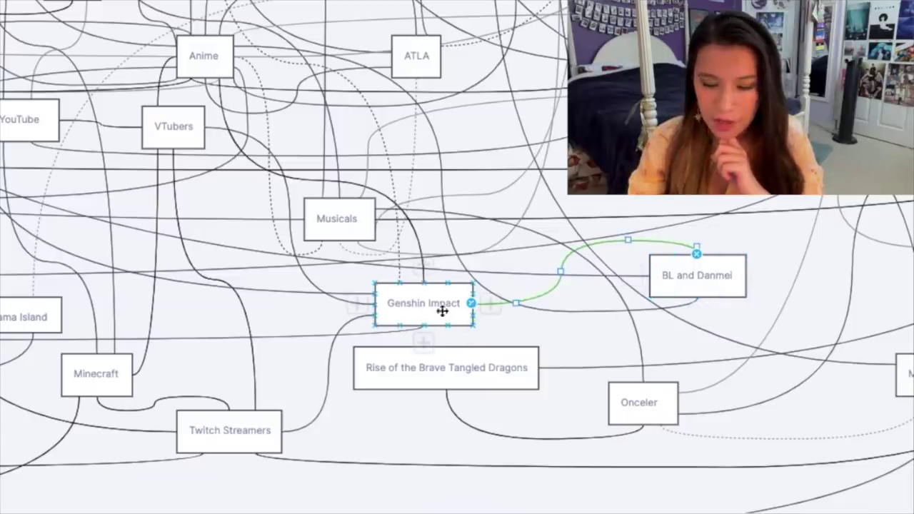
left_click(705, 278)
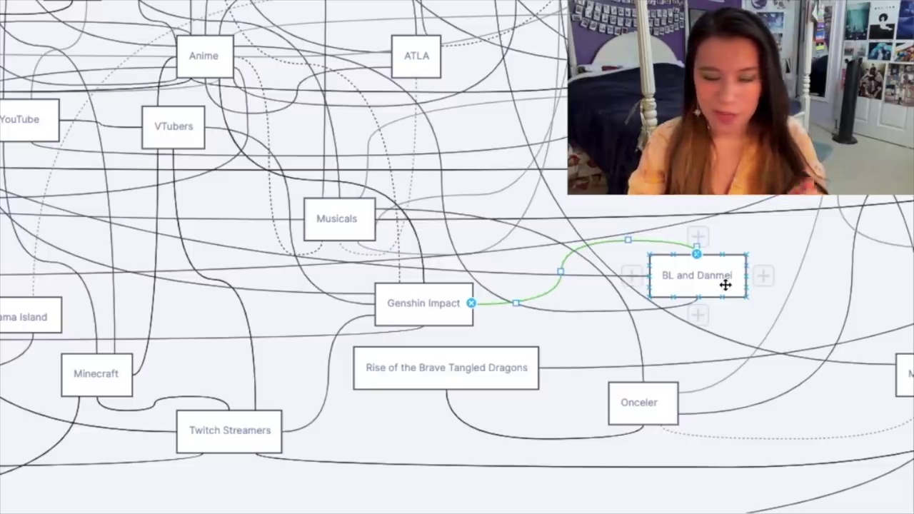
scroll(726, 285, "left", 3)
left_click(801, 277)
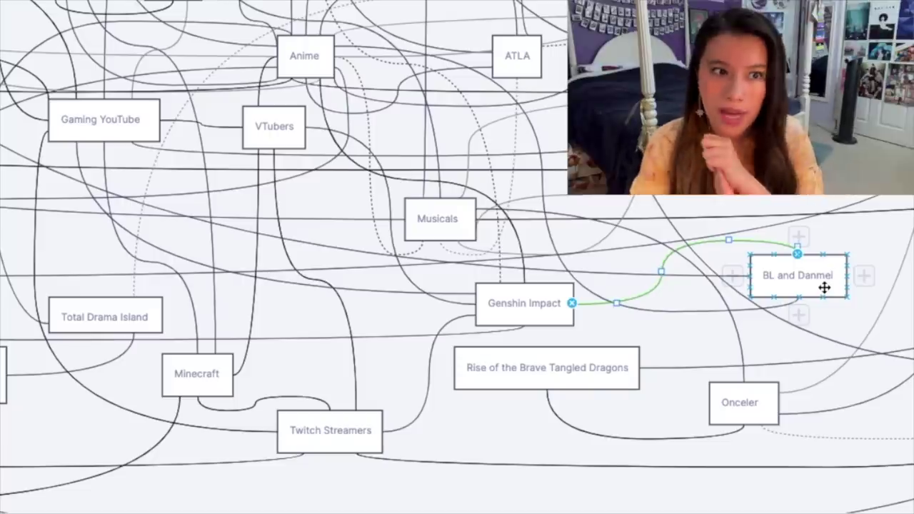
left_click(408, 275)
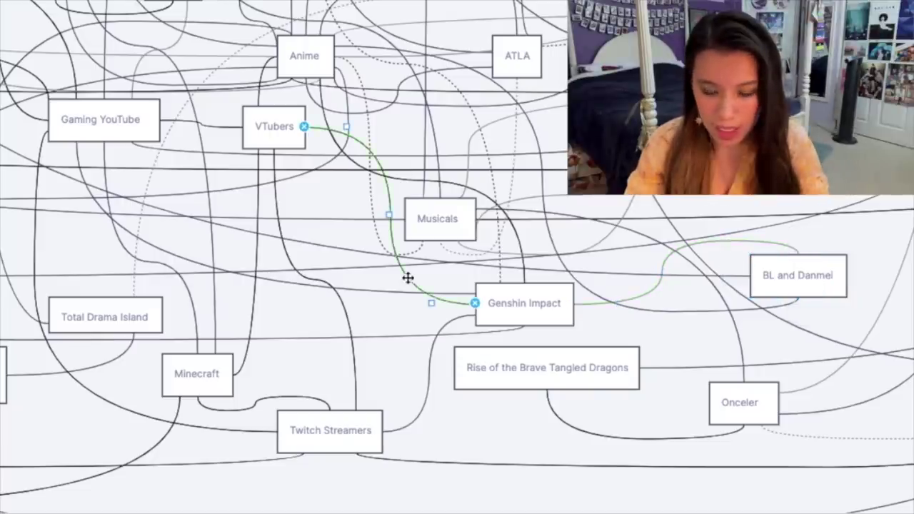
left_click(496, 323)
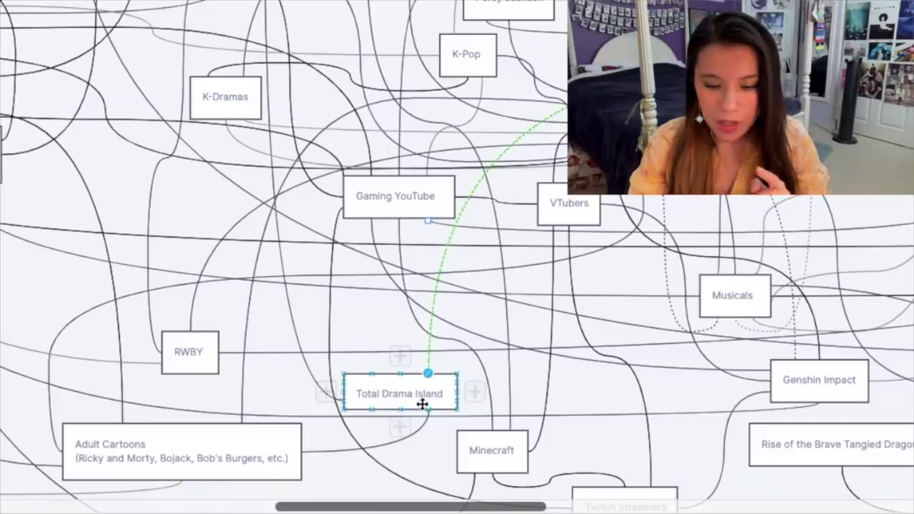
Step: Trace the dotted link from Total Drama Island past Anime towards Japanese Video Games
scroll(422, 403, "left", 5)
scroll(423, 403, "up", 5)
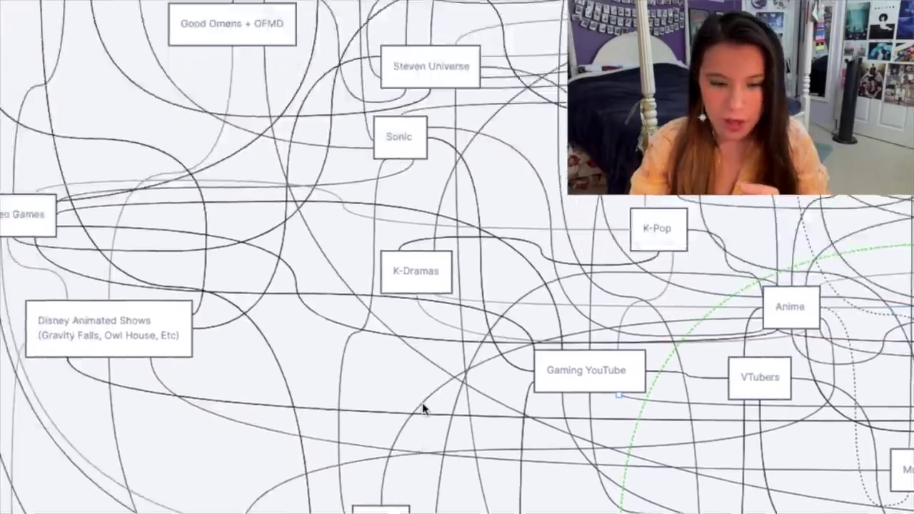
scroll(245, 394, "up", 3)
scroll(93, 59, "right", 5)
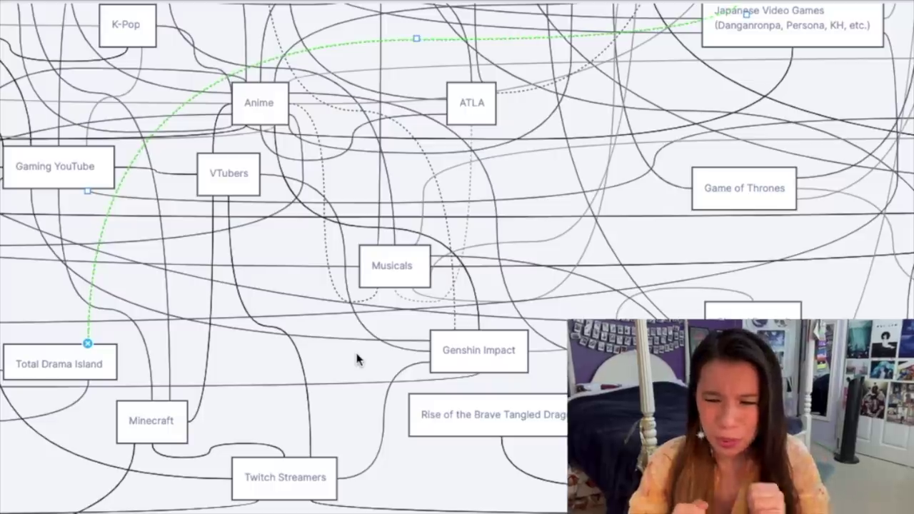
scroll(357, 361, "up", 1)
scroll(358, 361, "down", 1)
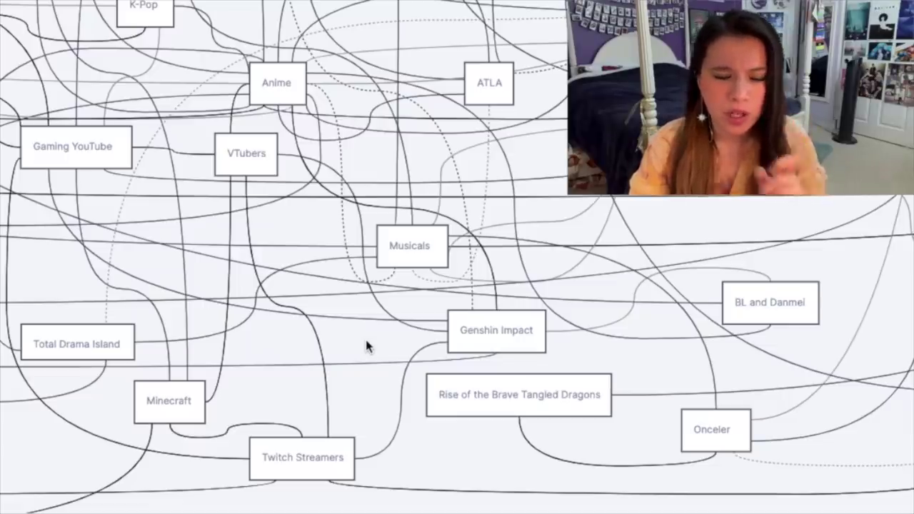
Step: Examine the link between Graphic/Light Novels and Webtoons, pointing out the Anime and Graphic/Light Novels boxes
scroll(365, 346, "left", 3)
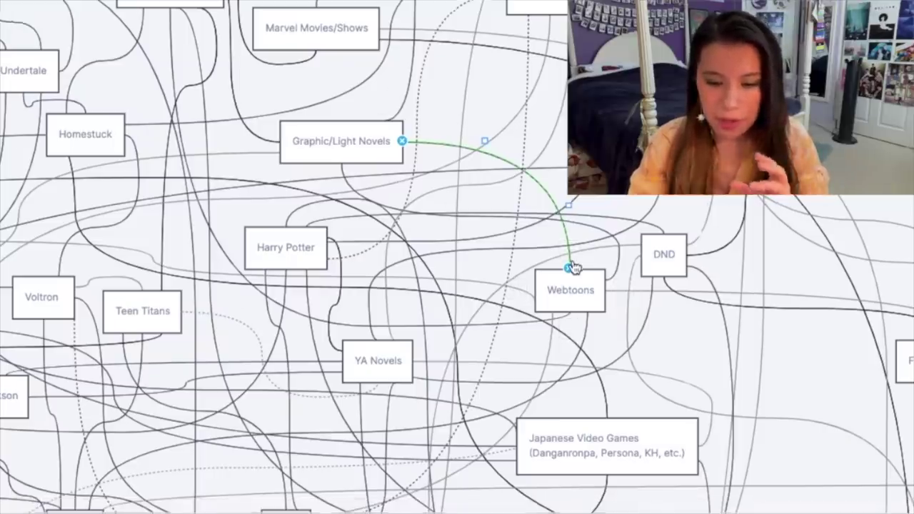
scroll(574, 267, "down", 5)
scroll(574, 266, "left", 3)
scroll(573, 262, "left", 1)
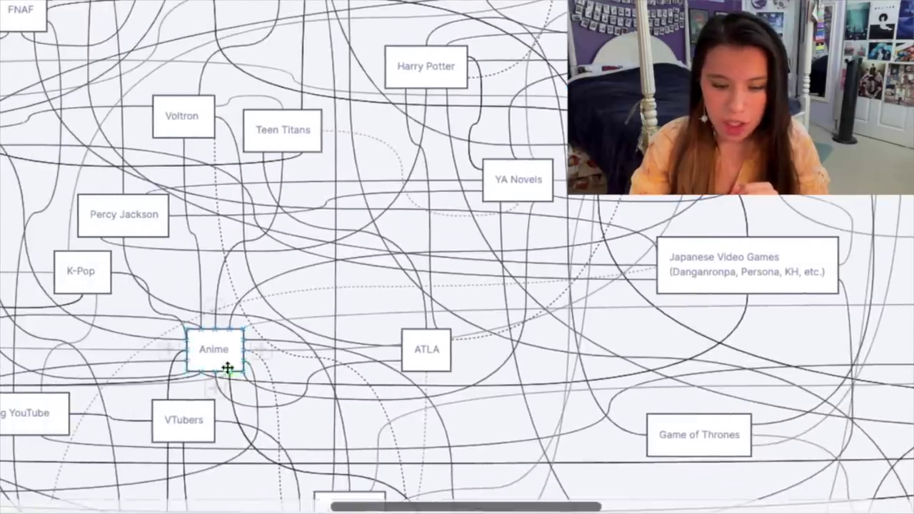
scroll(496, 250, "up", 5)
scroll(489, 185, "right", 1)
left_click(483, 135)
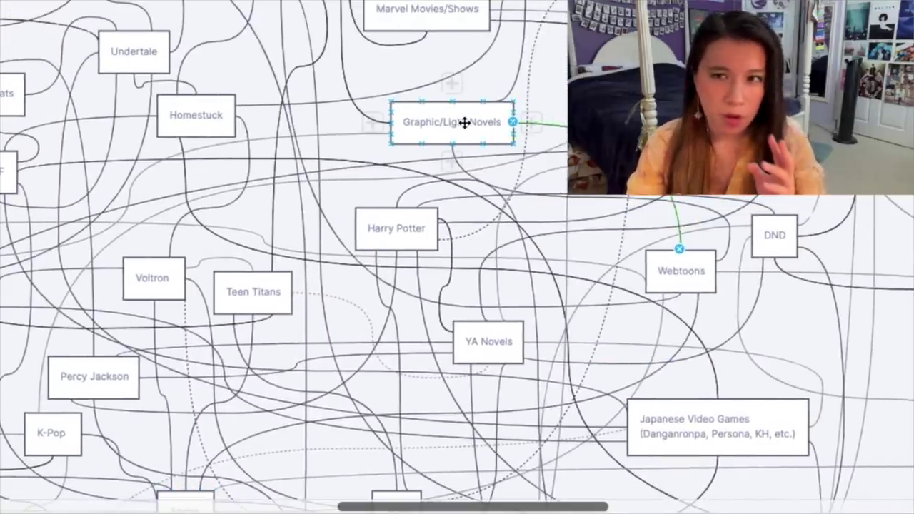
Step: Highlight the link between Sonic and RWBY, and point out the MLP and RWBY boxes
scroll(465, 123, "left", 10)
left_click(336, 61)
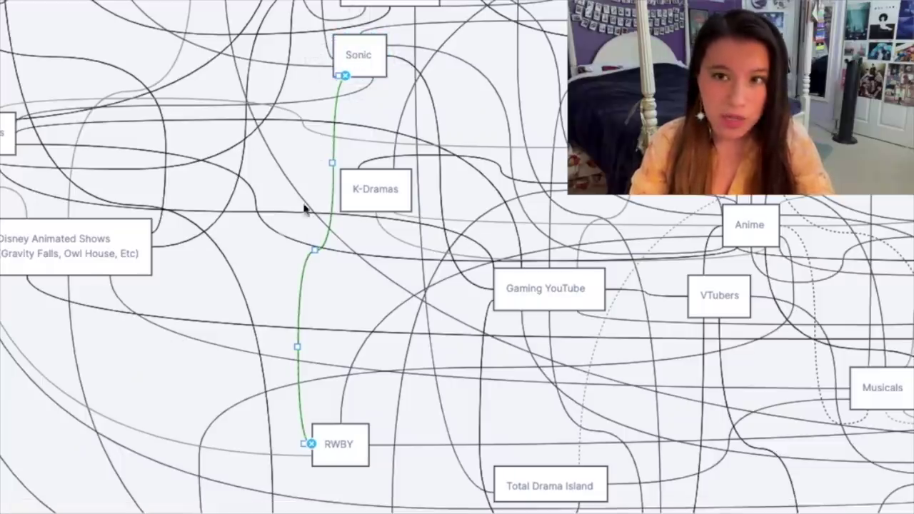
scroll(338, 168, "up", 6)
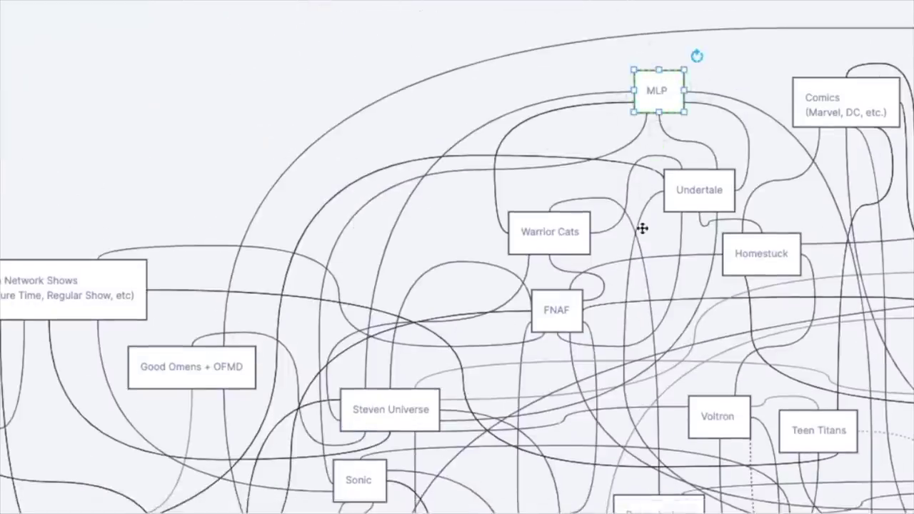
scroll(643, 229, "down", 6)
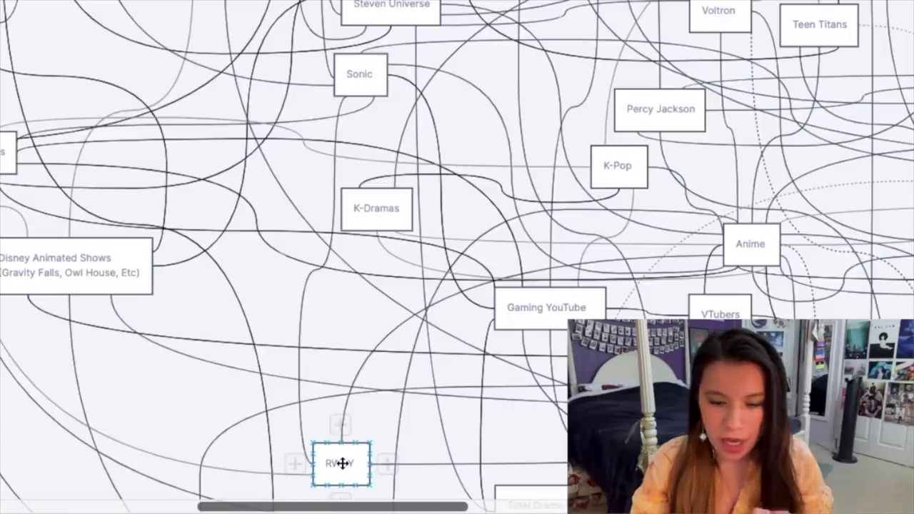
Step: Trace RWBY's link past Total Drama Island and Musicals, and examine the dotted link joining Anime and Musicals
scroll(342, 464, "up", 3)
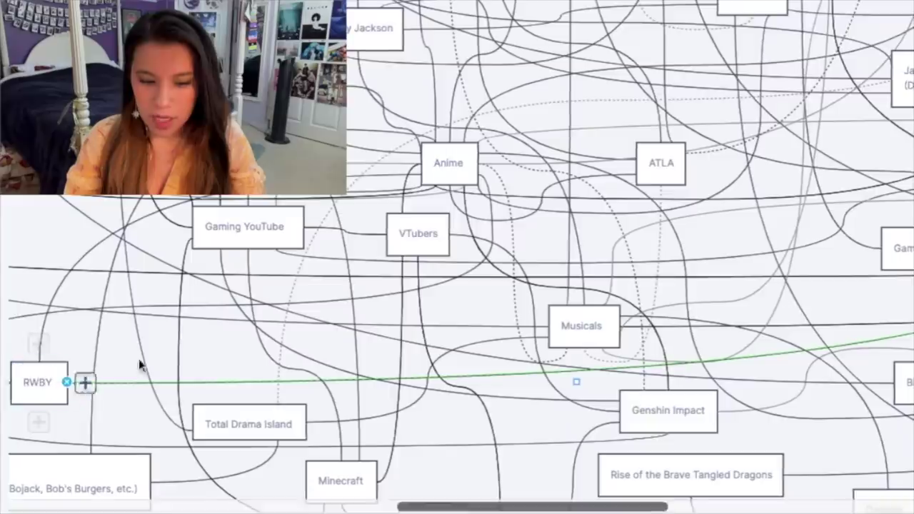
scroll(839, 147, "right", 5)
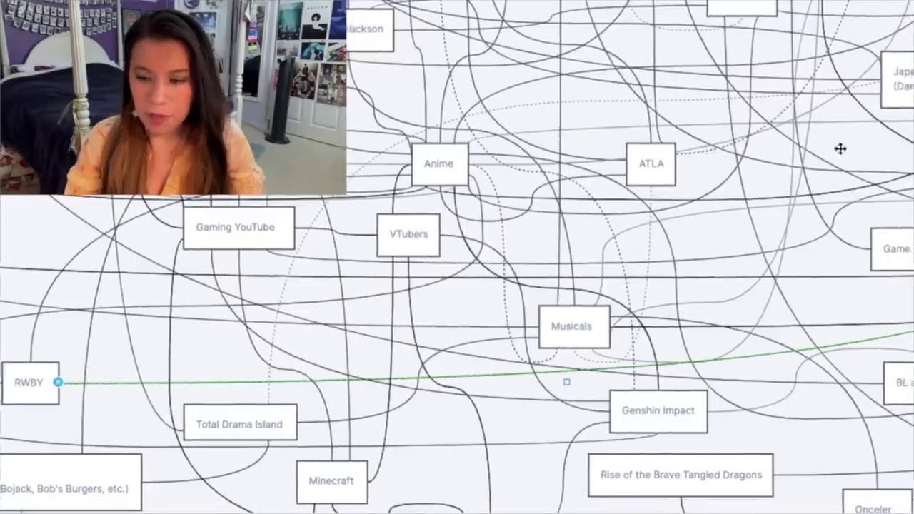
scroll(457, 257, "right", 5)
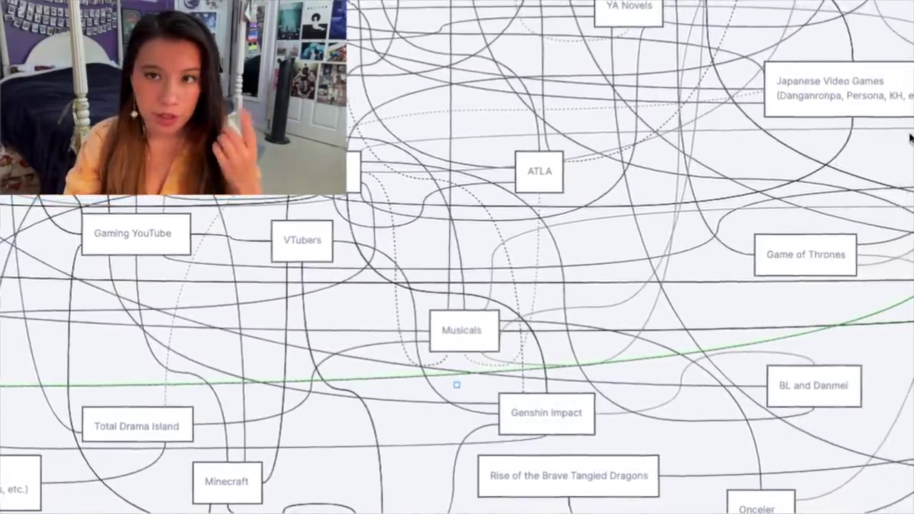
scroll(900, 493, "up", 1)
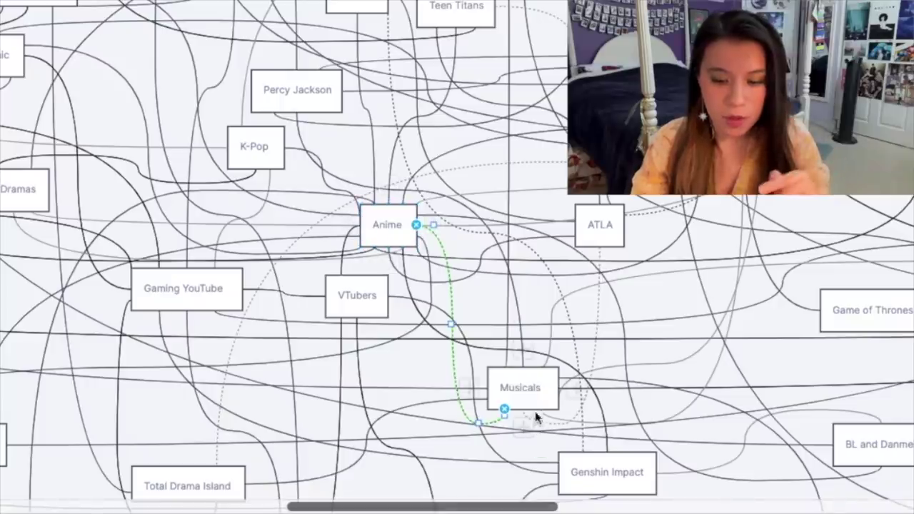
left_click(397, 235)
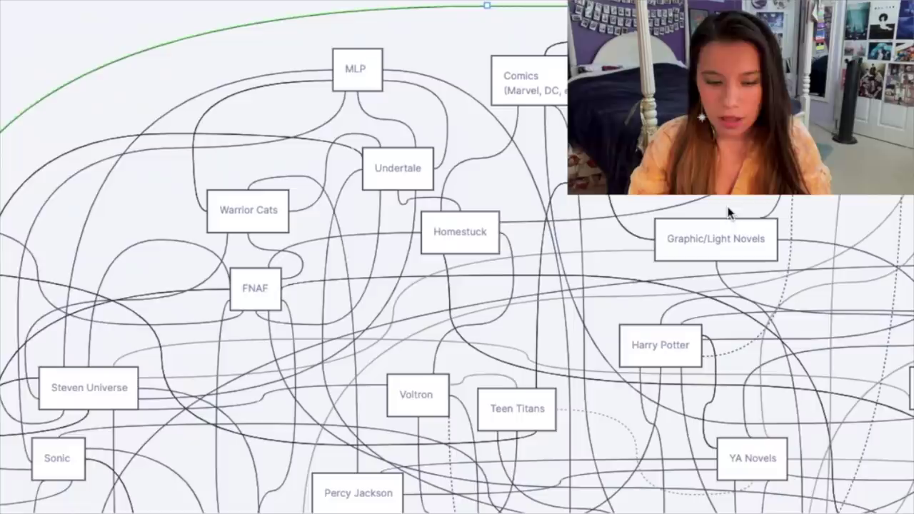
Step: Survey the whole fandom map, from MLP, Comics and CW Shows down to Adult Cartoons, Genshin Impact and Onceler
scroll(729, 212, "right", 5)
scroll(729, 208, "right", 3)
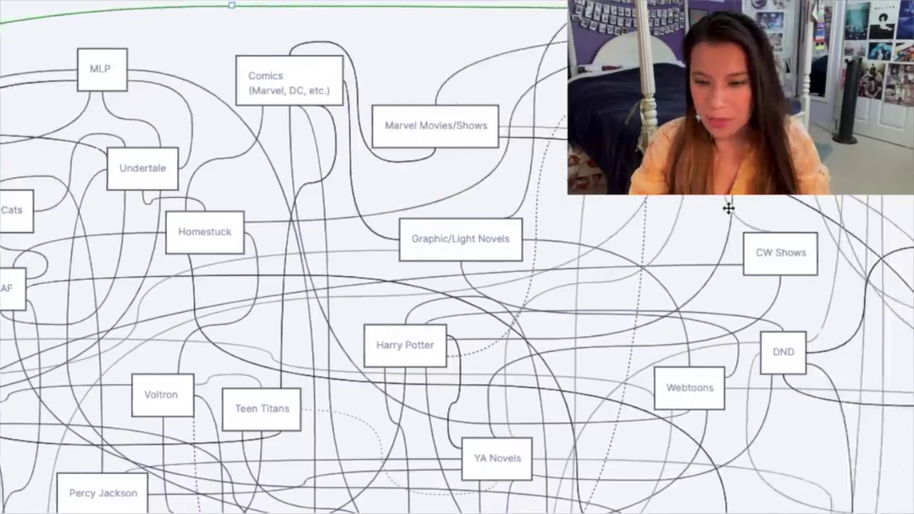
scroll(729, 208, "left", 2)
scroll(729, 207, "left", 6)
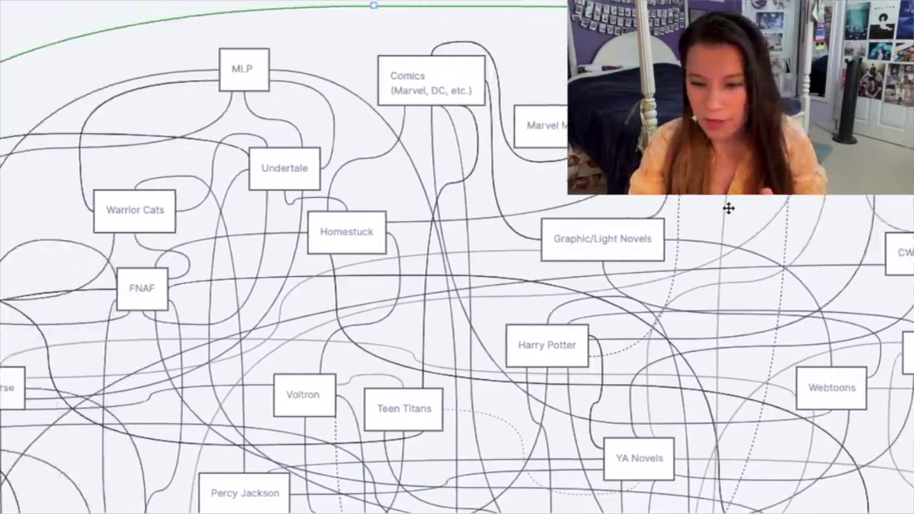
scroll(729, 208, "down", 6)
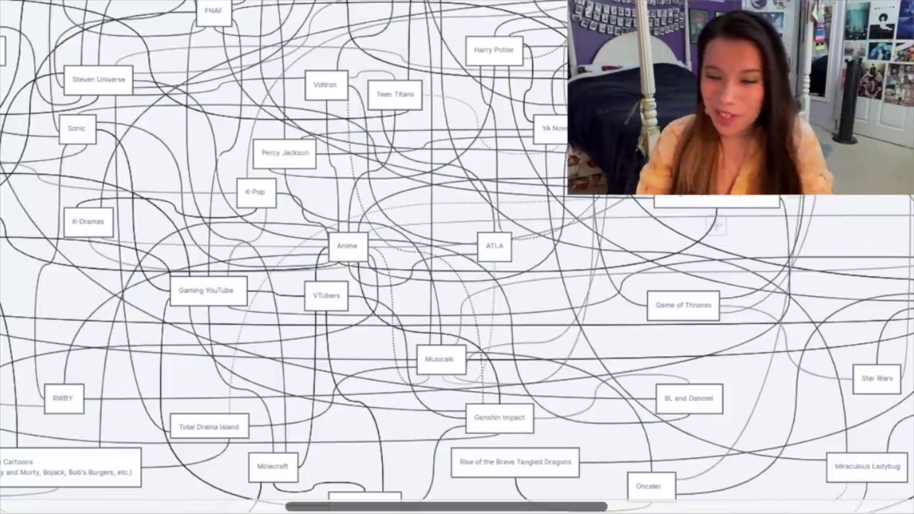
scroll(714, 226, "left", 4)
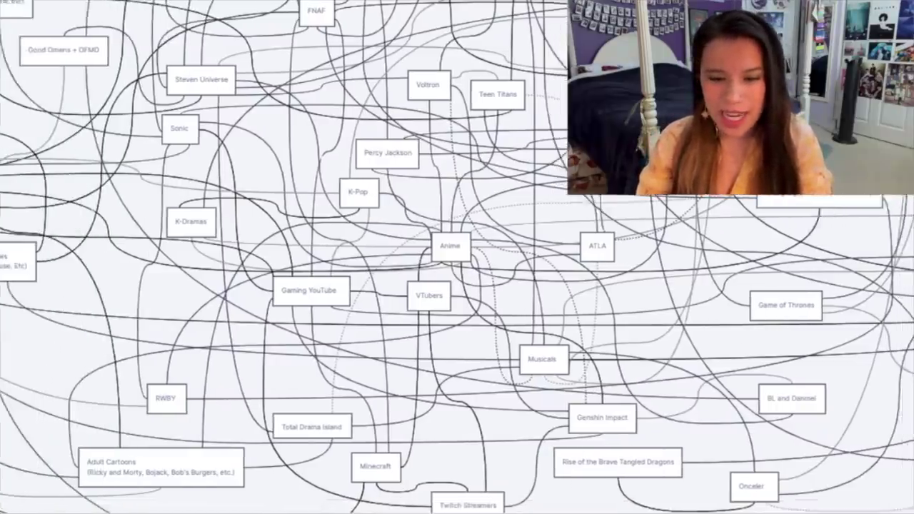
scroll(715, 226, "down", 4)
scroll(715, 226, "up", 8)
scroll(715, 225, "right", 3)
scroll(715, 226, "left", 3)
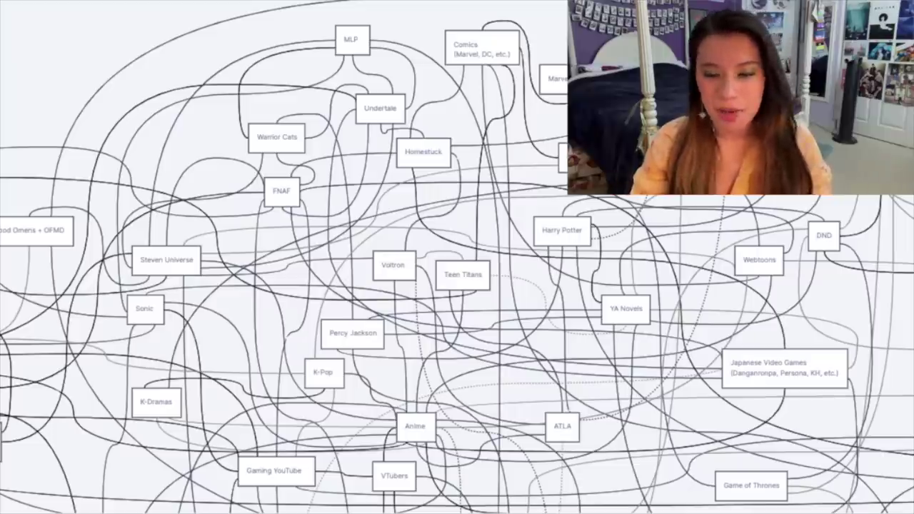
scroll(457, 286, "down", 5)
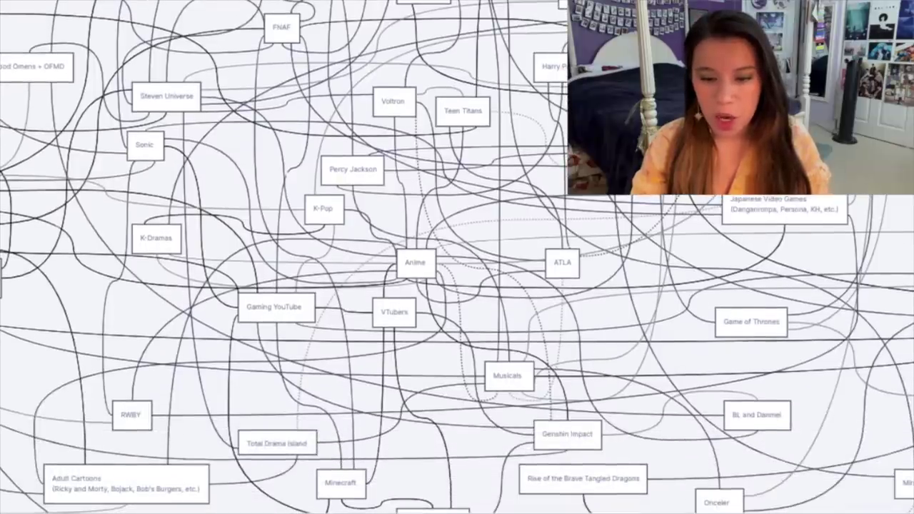